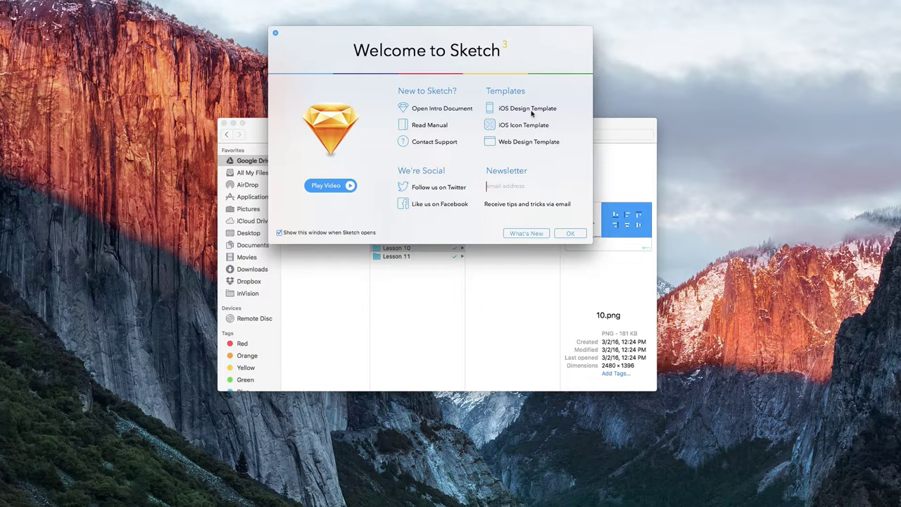
# Dismiss the welcome window and draw a square of about 196 by 196 on the blank canvas with the Rectangle tool
pyautogui.click(571, 233)
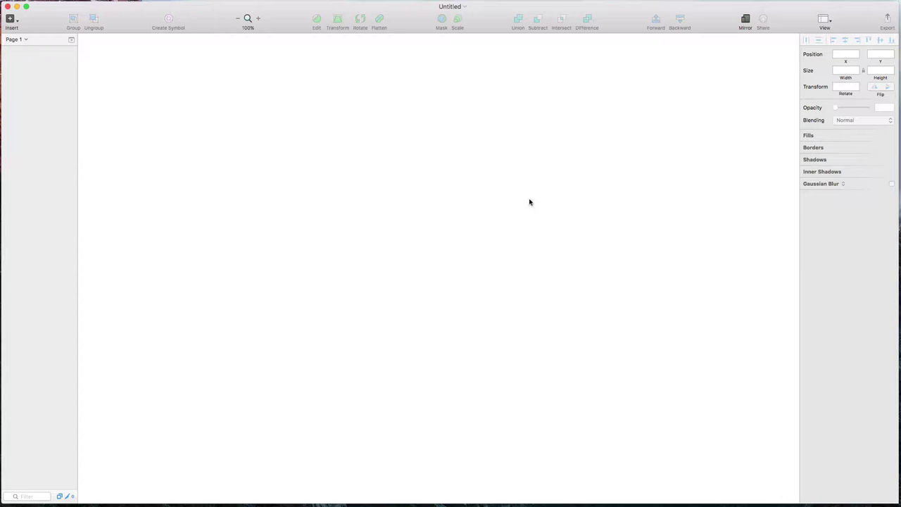
pyautogui.click(14, 21)
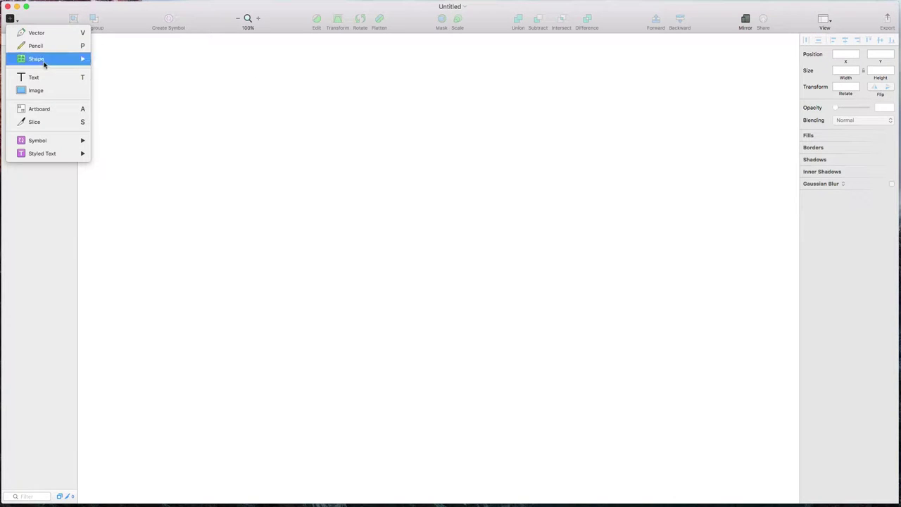
pyautogui.moveTo(48, 60)
pyautogui.click(108, 85)
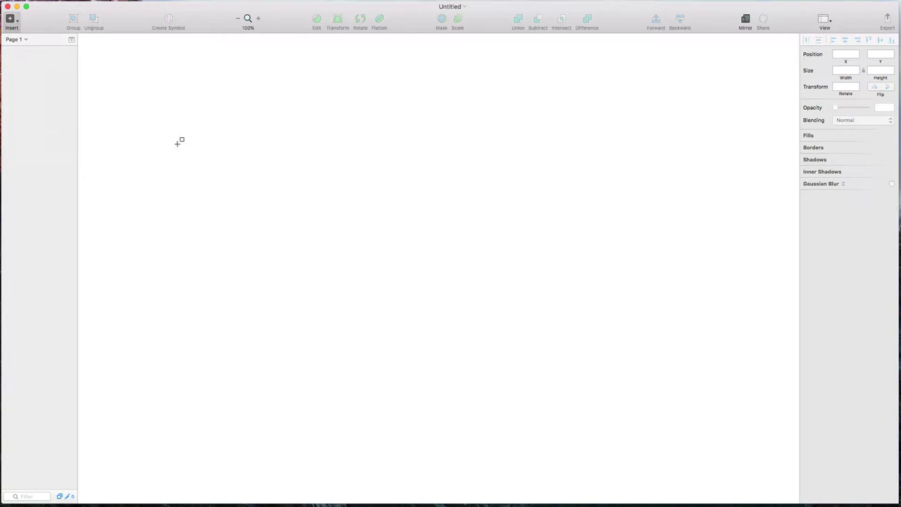
pyautogui.moveTo(172, 135); pyautogui.dragTo(264, 258)
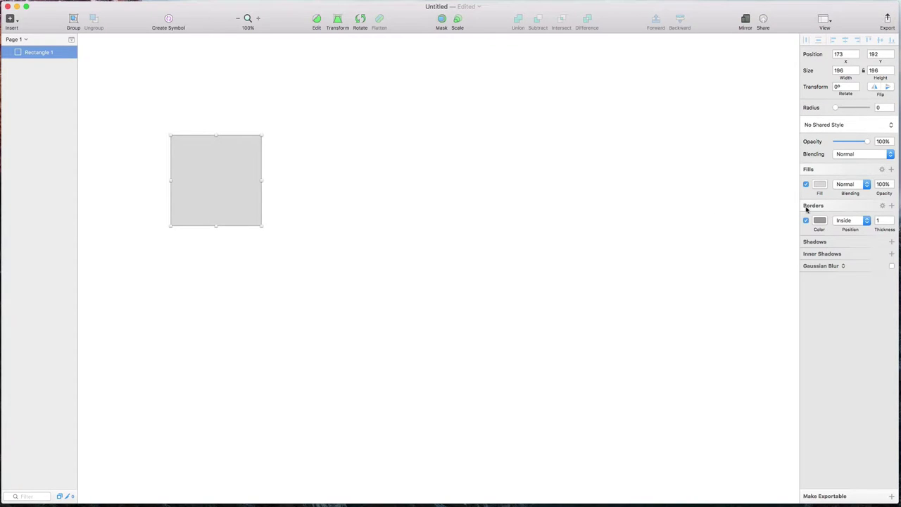
# Change the square's fill to the global purple colour 9013FE
pyautogui.click(819, 185)
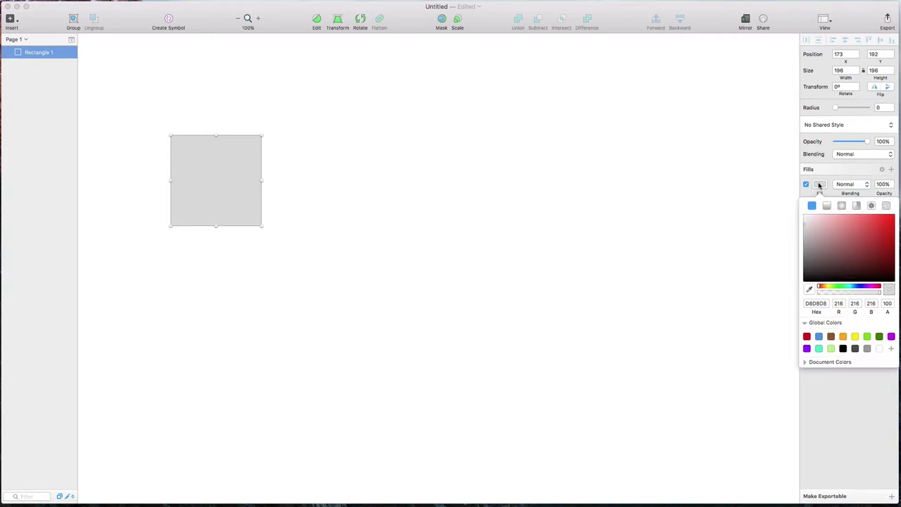
pyautogui.click(818, 349)
pyautogui.click(807, 349)
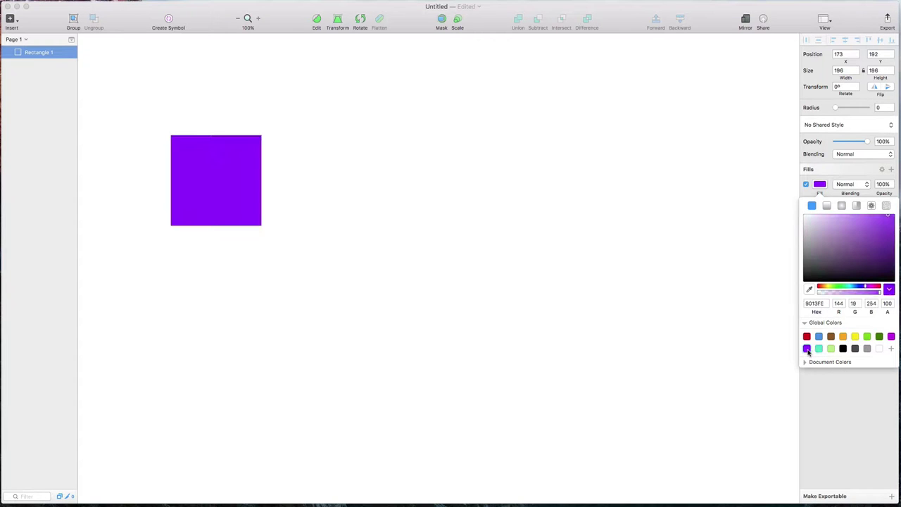
# Duplicate the purple square three times horizontally to make a row of four separate squares
pyautogui.click(242, 161)
pyautogui.moveTo(243, 164); pyautogui.dragTo(392, 172)
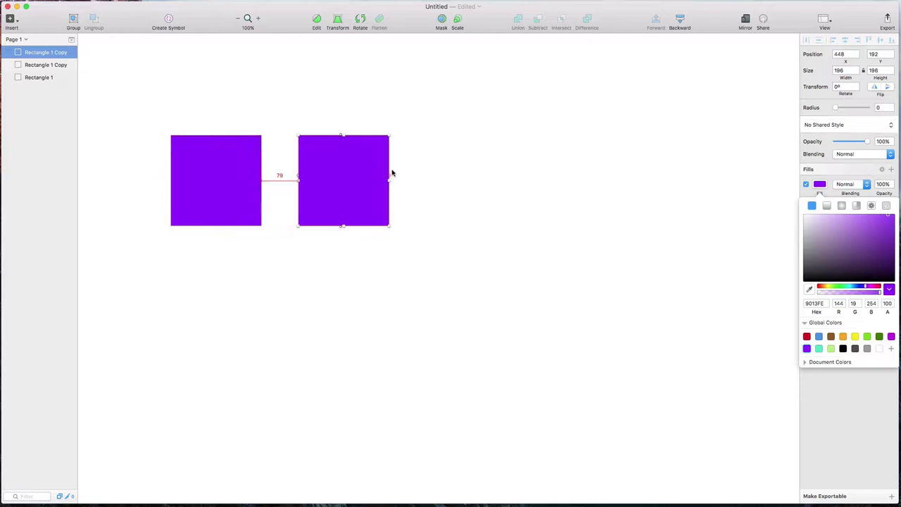
pyautogui.press('super+d')
pyautogui.press('super+d')
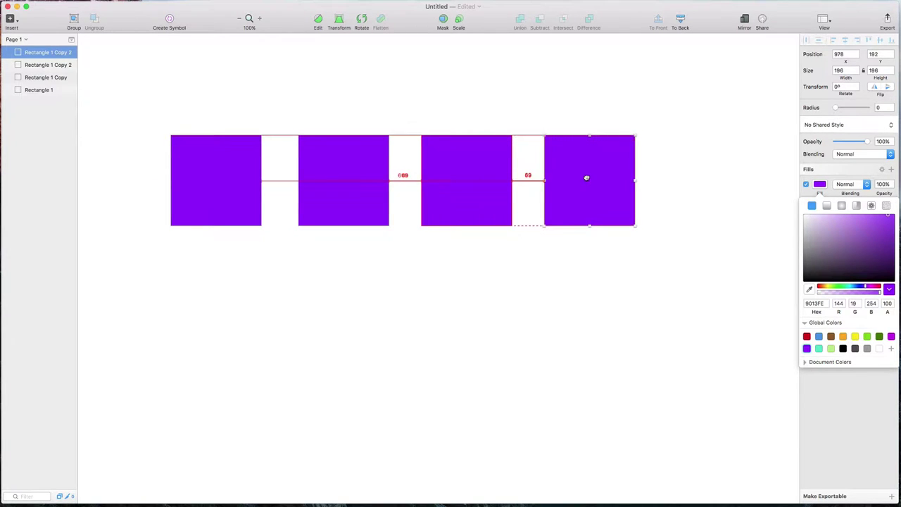
pyautogui.moveTo(587, 177); pyautogui.dragTo(592, 177)
# Select all four squares and move the row slightly right and down, to Y 226
pyautogui.moveTo(681, 272); pyautogui.dragTo(169, 136)
pyautogui.moveTo(203, 161); pyautogui.dragTo(242, 177)
pyautogui.click(253, 113)
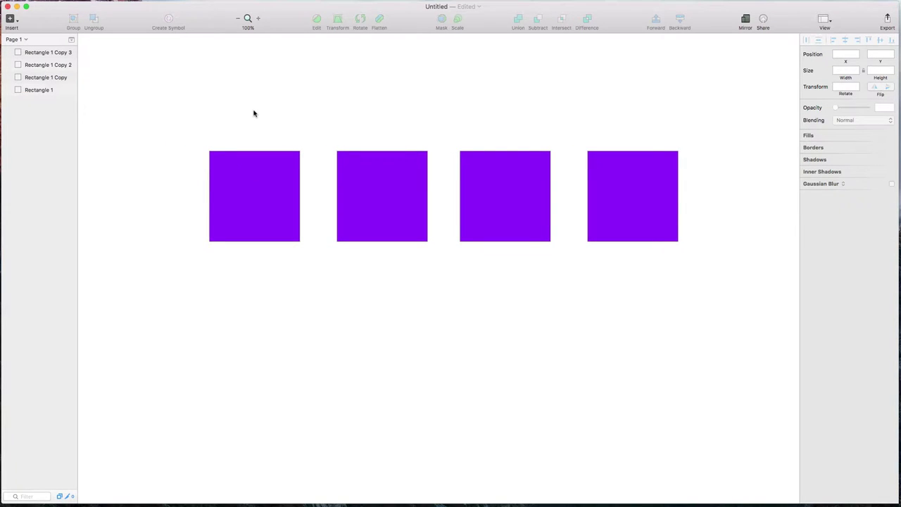
pyautogui.click(291, 204)
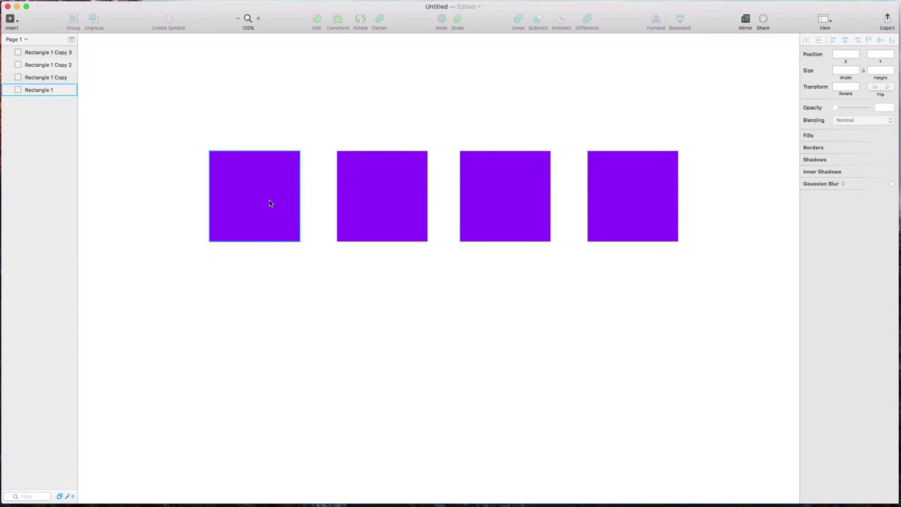
pyautogui.moveTo(269, 204); pyautogui.dragTo(288, 203)
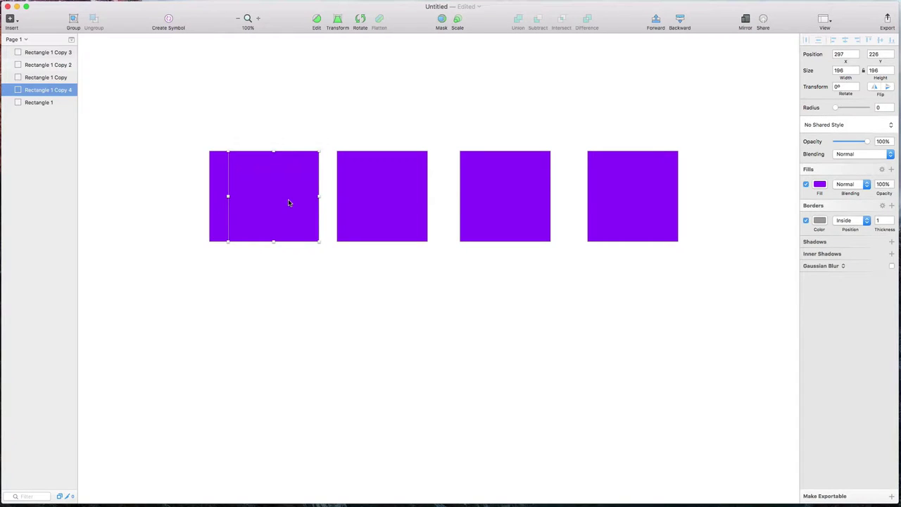
pyautogui.press('Delete')
pyautogui.click(286, 202)
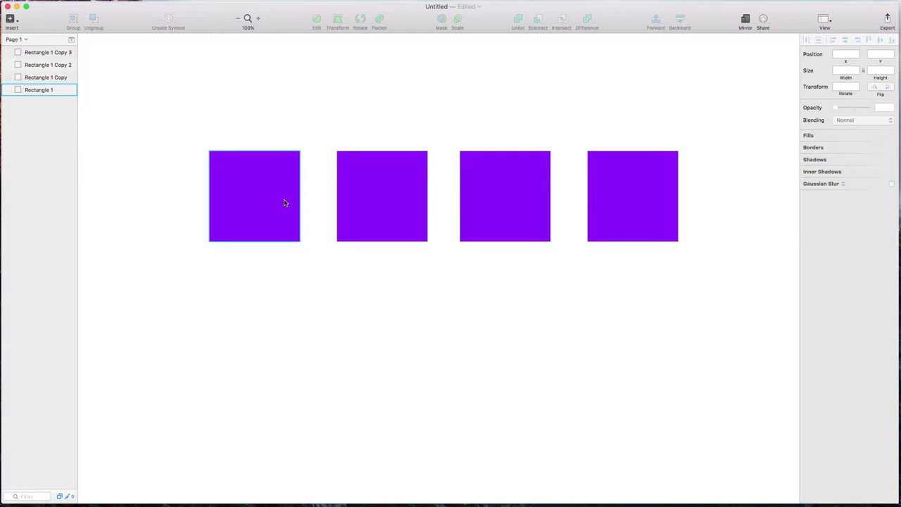
# Shift the four squares left one by one with uneven gaps, placing the first at X 237 and the last at X 1000
pyautogui.moveTo(284, 203); pyautogui.dragTo(274, 199)
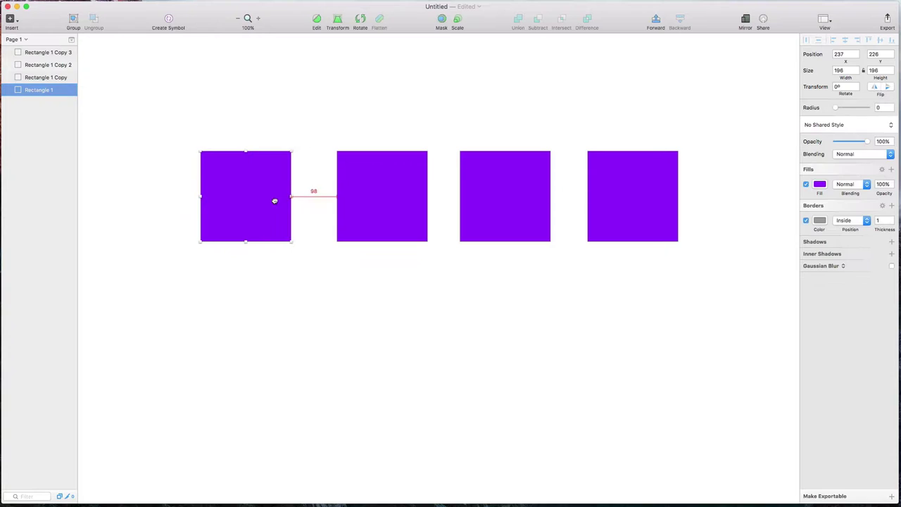
pyautogui.moveTo(378, 203); pyautogui.dragTo(353, 204)
pyautogui.moveTo(486, 207); pyautogui.dragTo(460, 207)
pyautogui.moveTo(599, 207); pyautogui.dragTo(570, 208)
pyautogui.click(418, 98)
pyautogui.moveTo(242, 106); pyautogui.dragTo(596, 324)
pyautogui.click(585, 203)
pyautogui.moveTo(574, 205)
pyautogui.mouseDown()
pyautogui.moveTo(566, 206)
pyautogui.moveTo(583, 204)
pyautogui.moveTo(572, 205)
pyautogui.mouseUp()
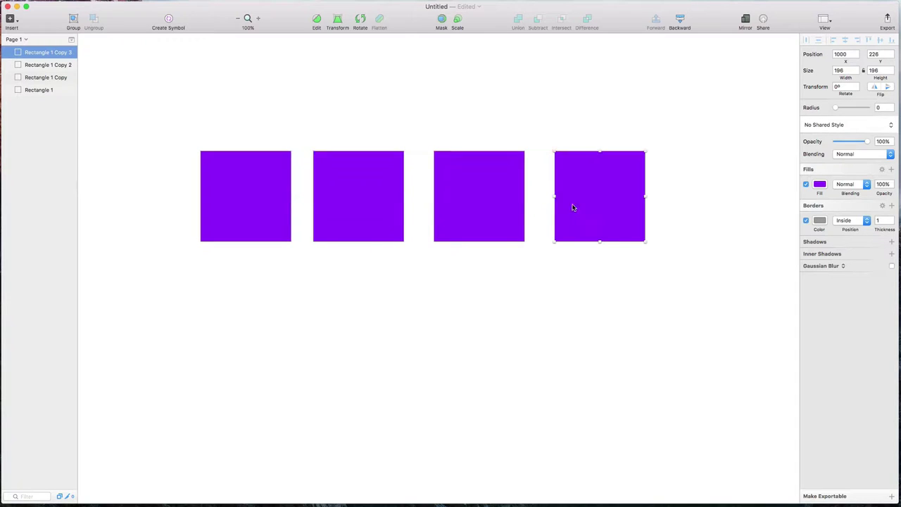
pyautogui.click(576, 278)
pyautogui.click(584, 205)
pyautogui.click(335, 111)
pyautogui.moveTo(334, 110); pyautogui.dragTo(666, 308)
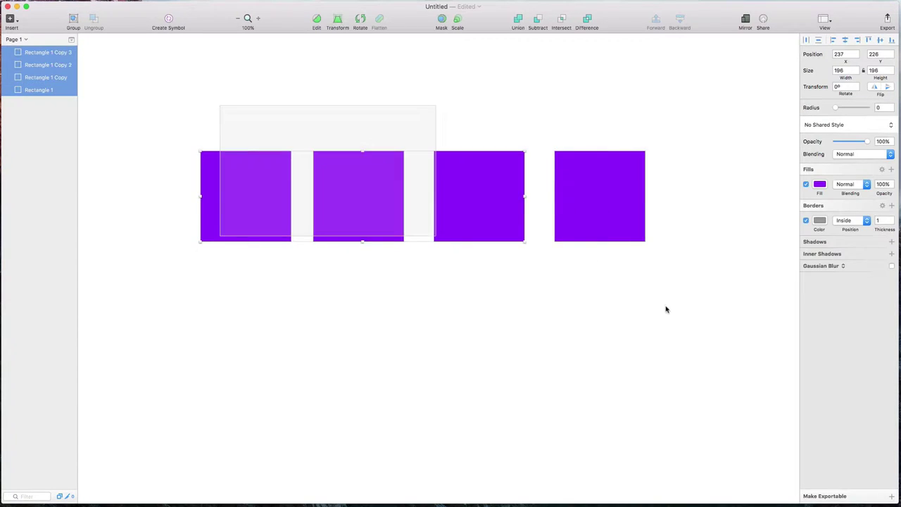
pyautogui.click(667, 307)
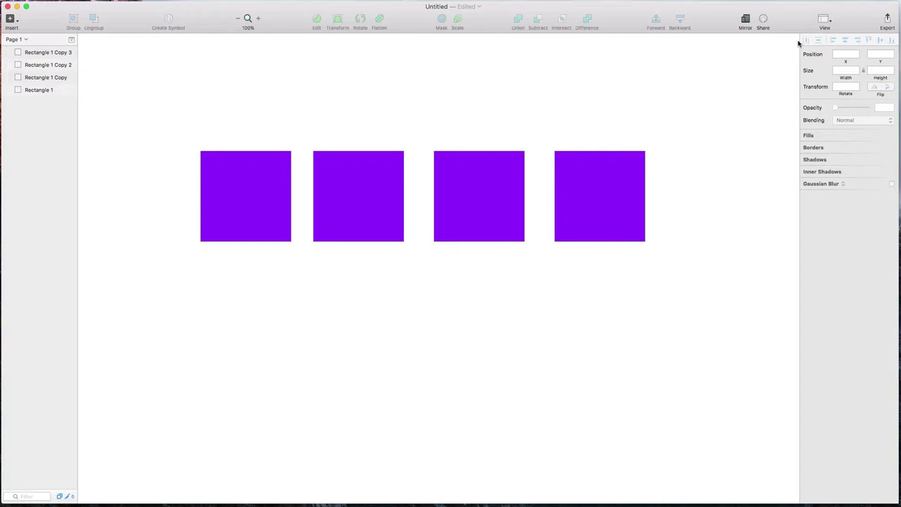
pyautogui.click(640, 157)
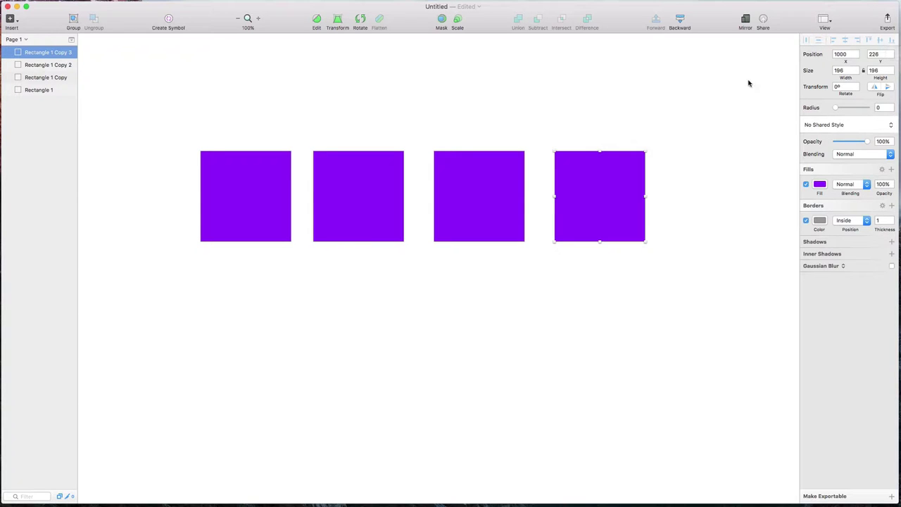
pyautogui.click(571, 115)
pyautogui.click(592, 165)
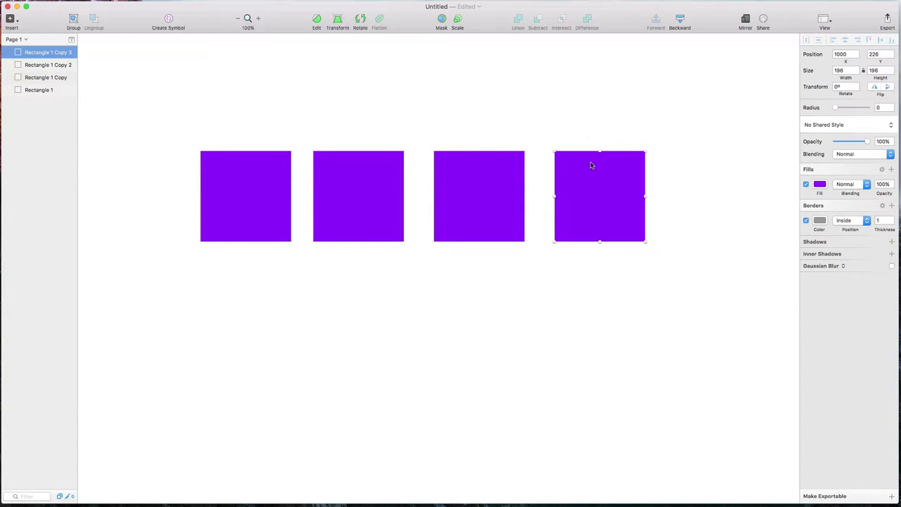
pyautogui.click(607, 121)
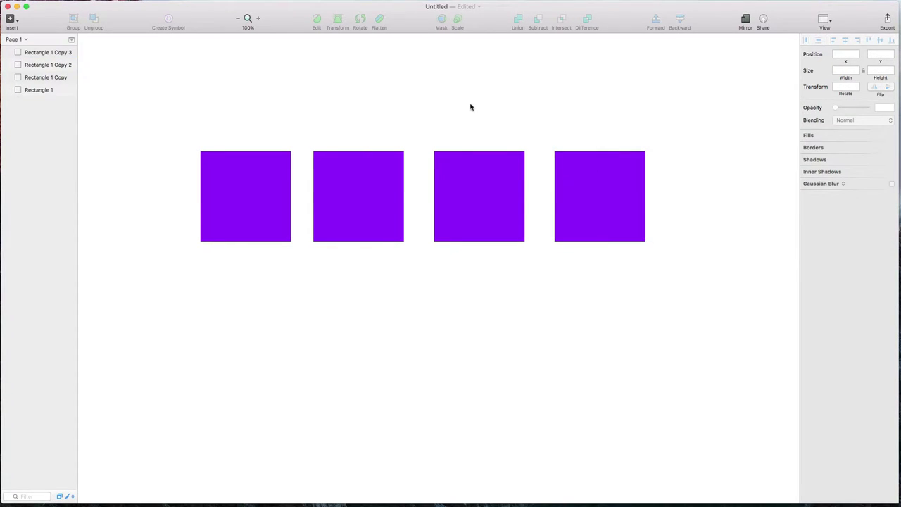
# Stretch the second square downward, the third upward to a height of about 323, and the fourth downward to about 602
pyautogui.click(378, 233)
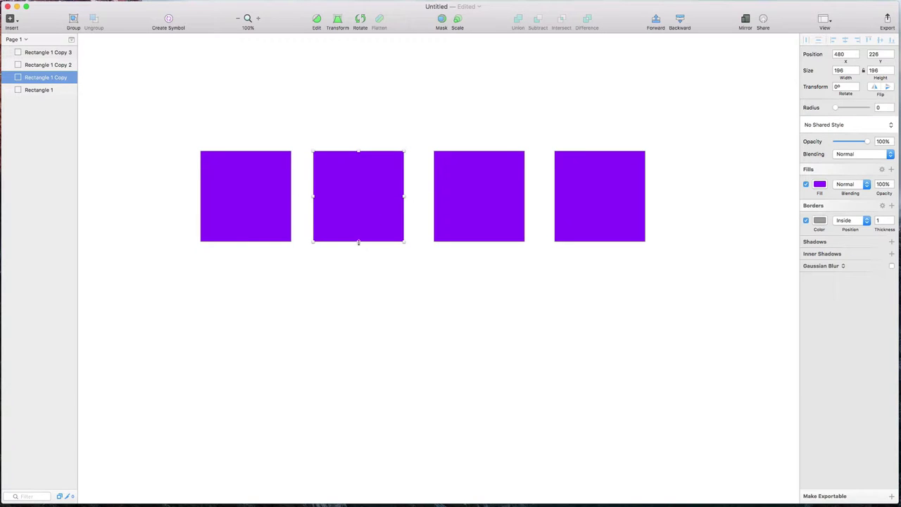
pyautogui.moveTo(359, 242); pyautogui.dragTo(376, 313)
pyautogui.click(480, 152)
pyautogui.moveTo(480, 151); pyautogui.dragTo(480, 93)
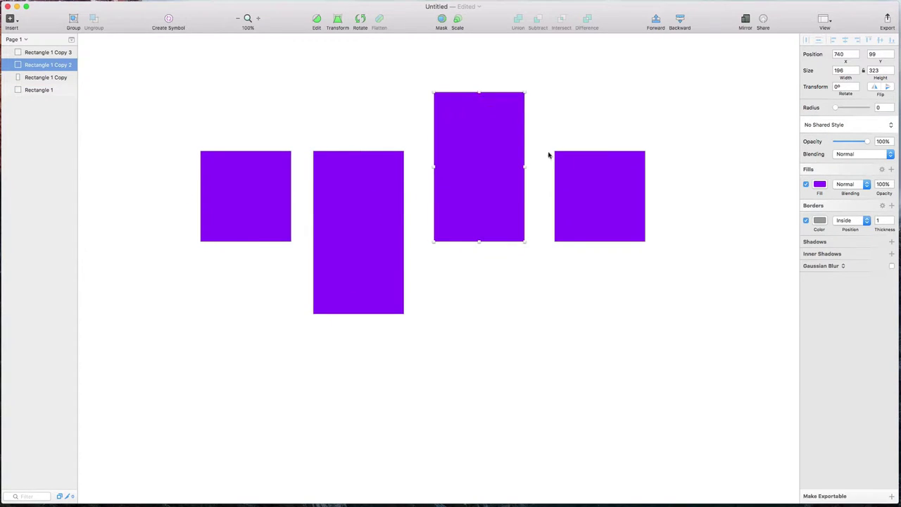
pyautogui.click(624, 199)
pyautogui.moveTo(599, 242); pyautogui.dragTo(624, 442)
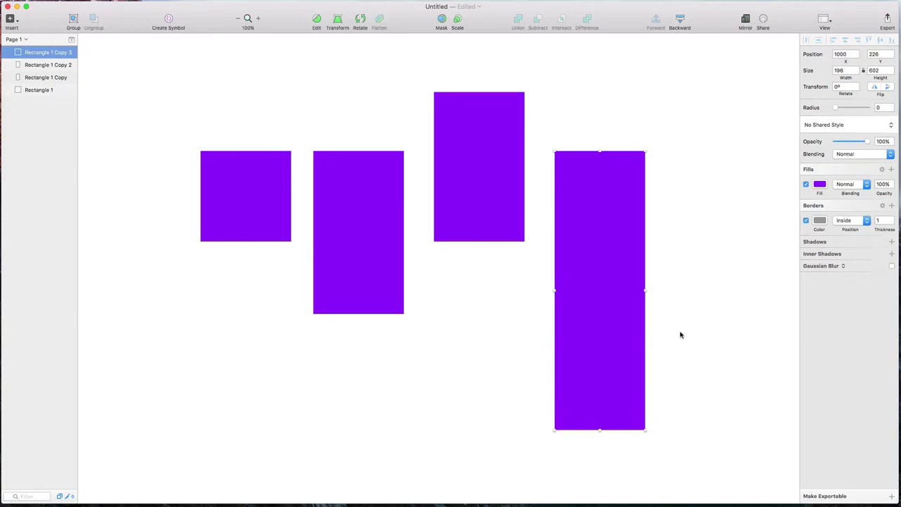
pyautogui.click(704, 220)
pyautogui.moveTo(713, 187); pyautogui.dragTo(218, 291)
pyautogui.click(143, 248)
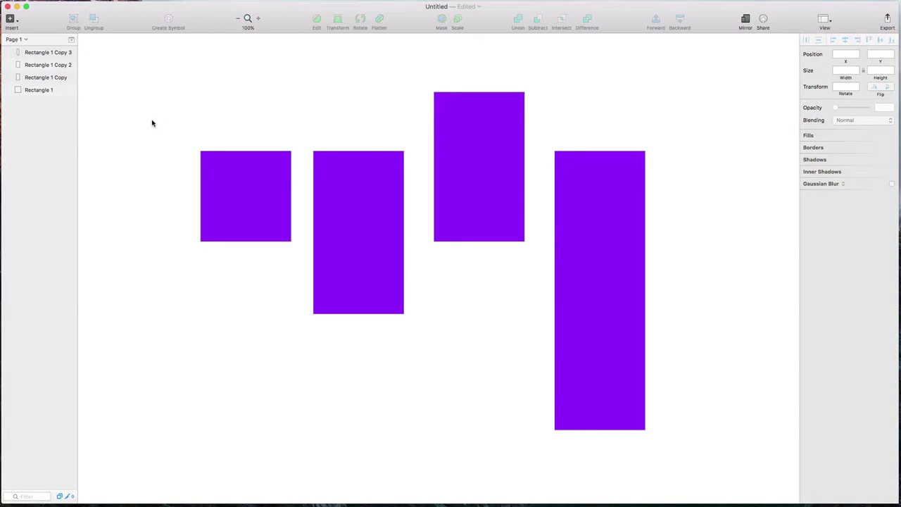
pyautogui.moveTo(144, 103); pyautogui.dragTo(681, 423)
pyautogui.click(518, 331)
pyautogui.click(268, 216)
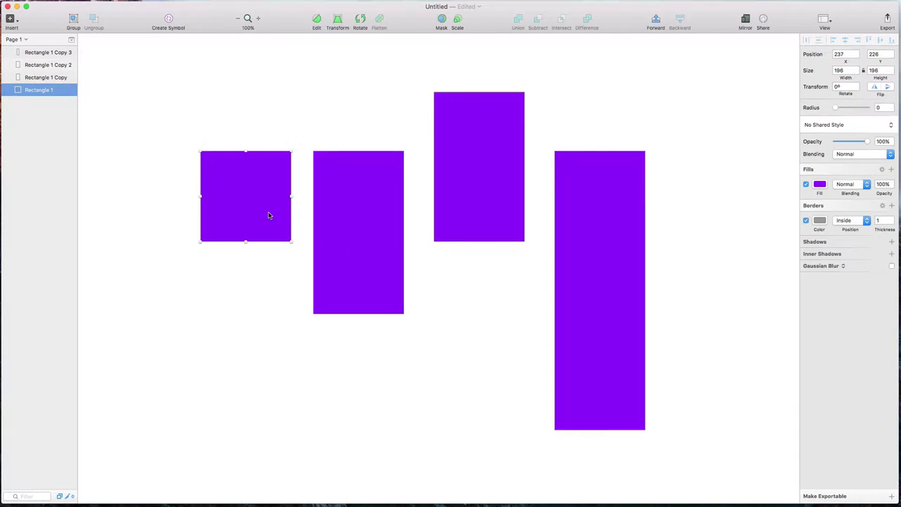
pyautogui.click(246, 120)
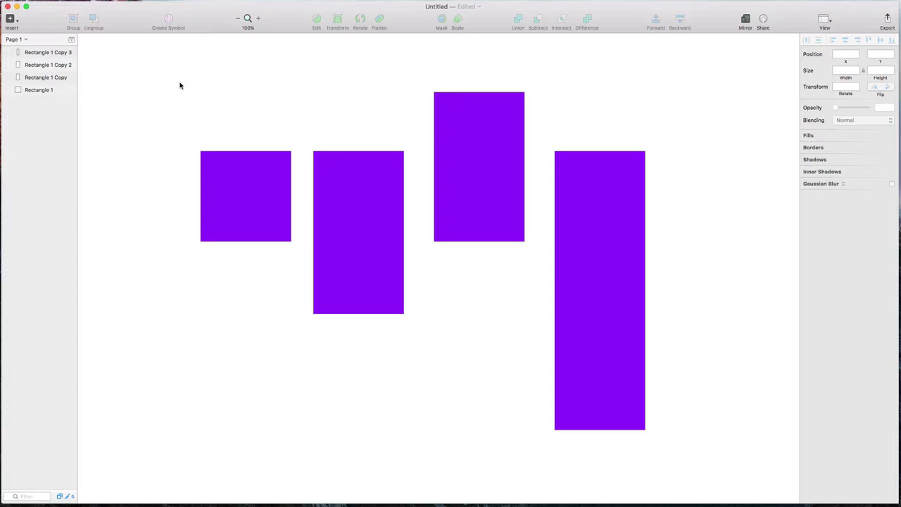
pyautogui.moveTo(156, 64); pyautogui.dragTo(704, 434)
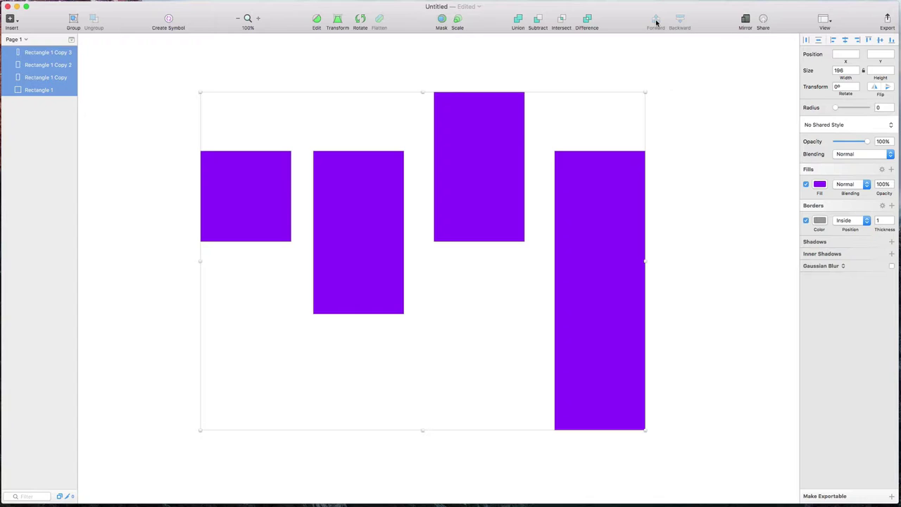
pyautogui.click(684, 86)
pyautogui.moveTo(176, 78); pyautogui.dragTo(272, 94)
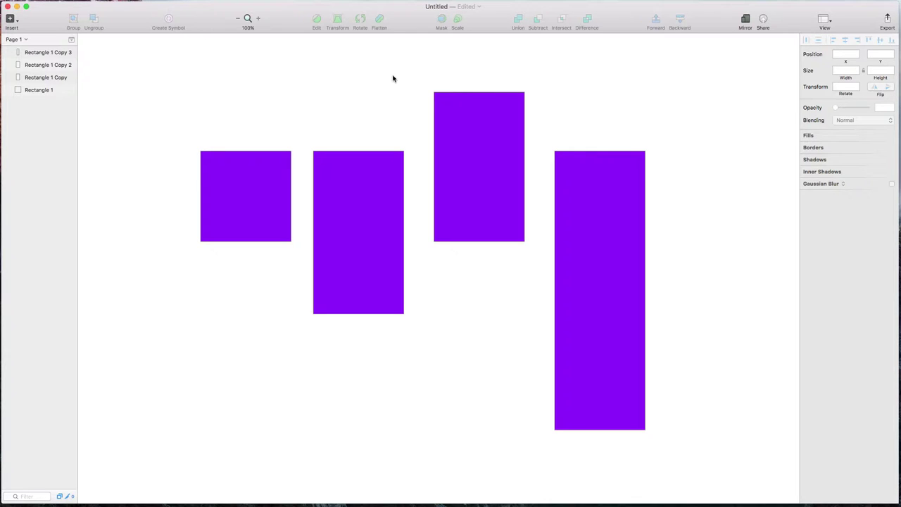
pyautogui.moveTo(248, 88); pyautogui.dragTo(674, 447)
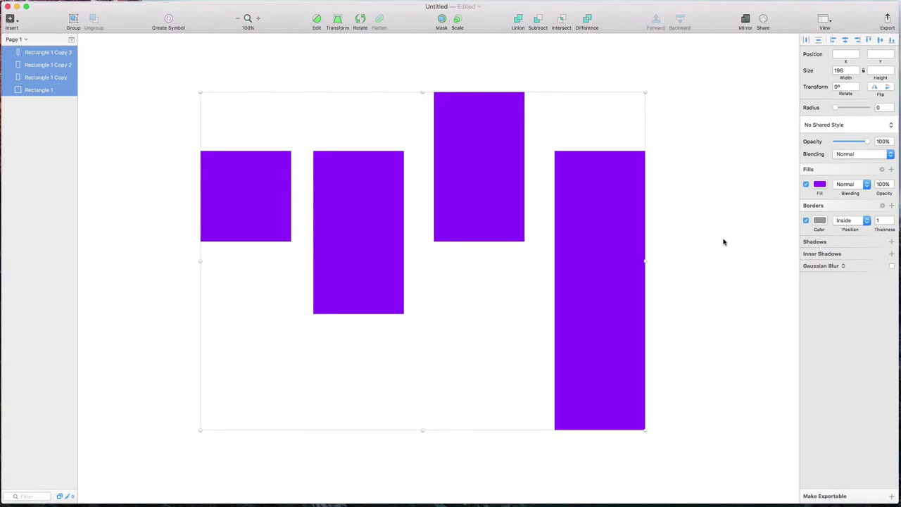
pyautogui.click(716, 211)
# Select all four rectangles and nudge them slightly upward together
pyautogui.moveTo(714, 205); pyautogui.dragTo(237, 96)
pyautogui.press('Up')
pyautogui.press('Up')
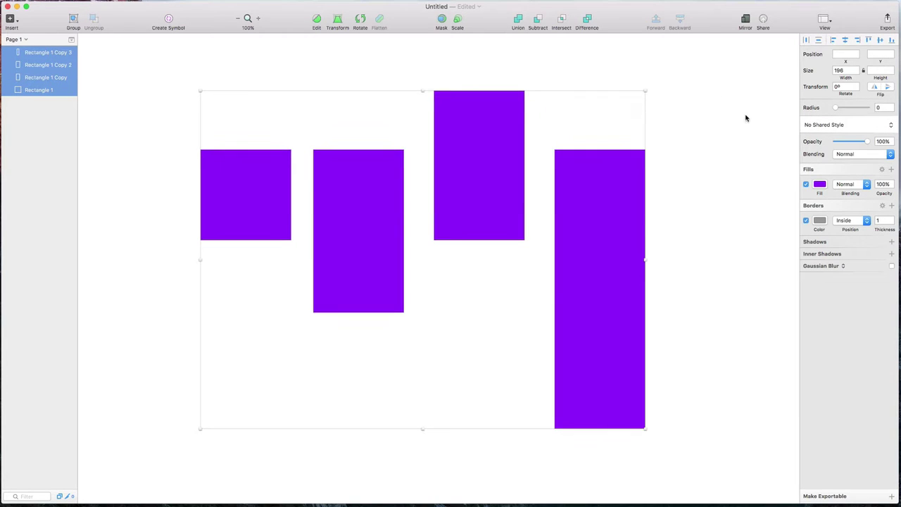
# Try top and bottom alignment on the four selected rectangles, and finish by aligning them on their vertical centres
pyautogui.click(870, 40)
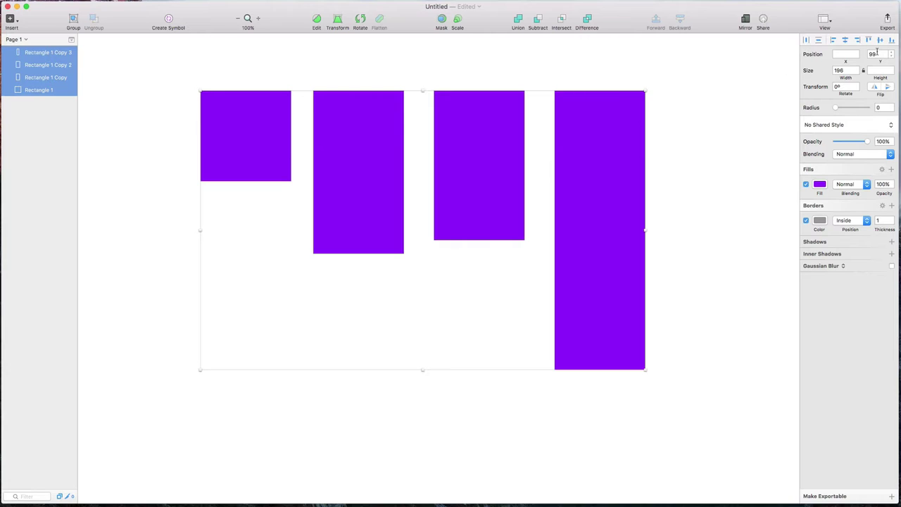
pyautogui.click(891, 41)
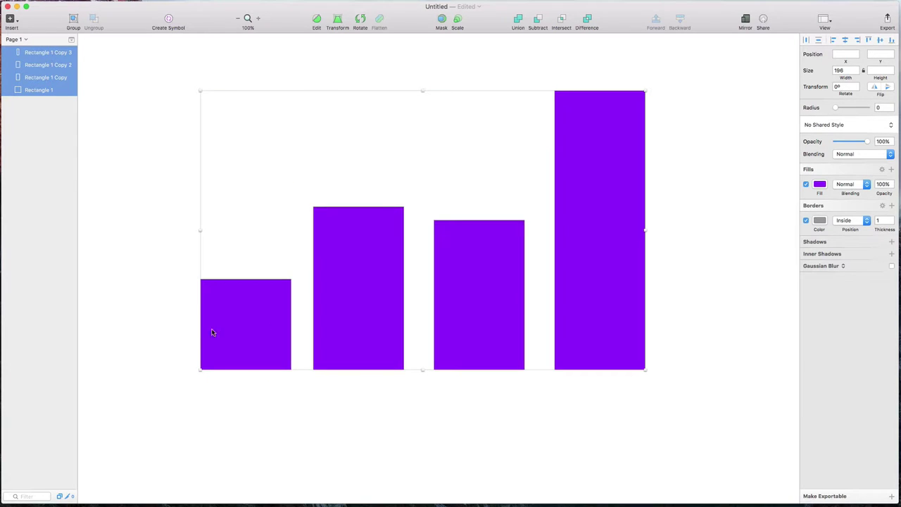
pyautogui.click(881, 41)
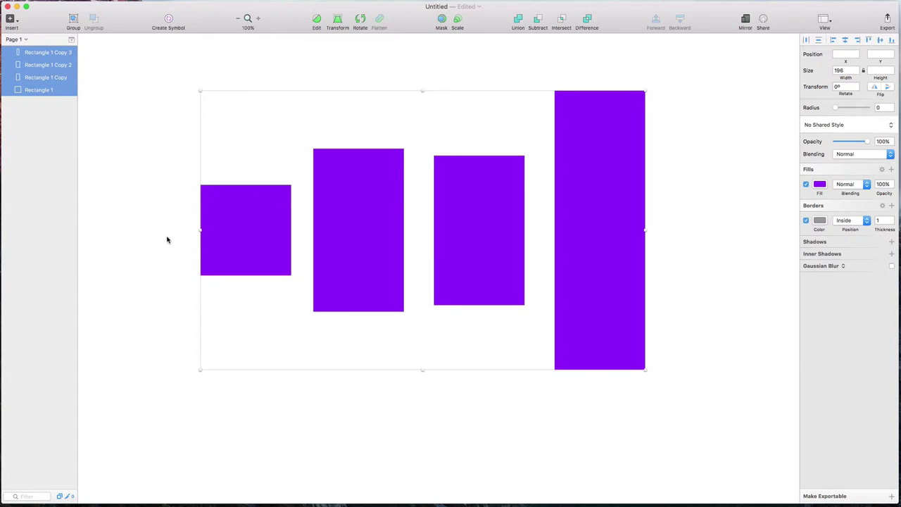
pyautogui.click(663, 228)
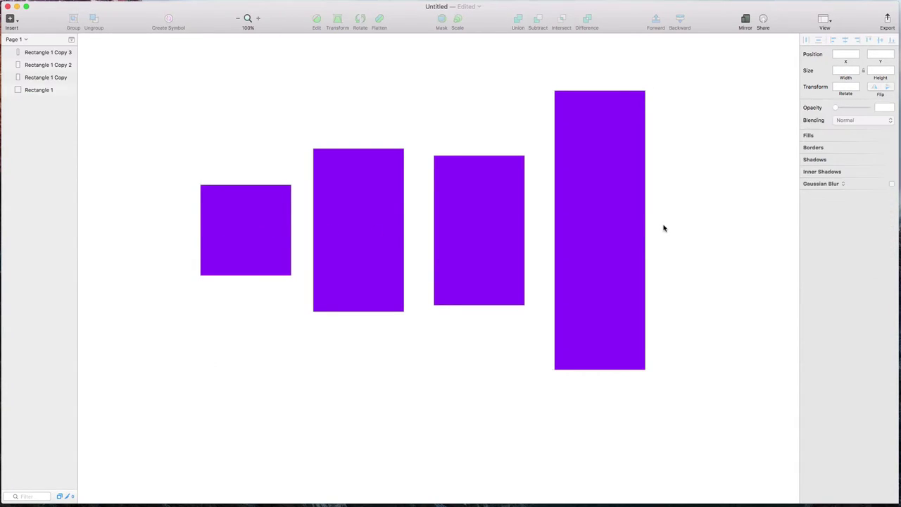
pyautogui.moveTo(675, 207); pyautogui.dragTo(200, 302)
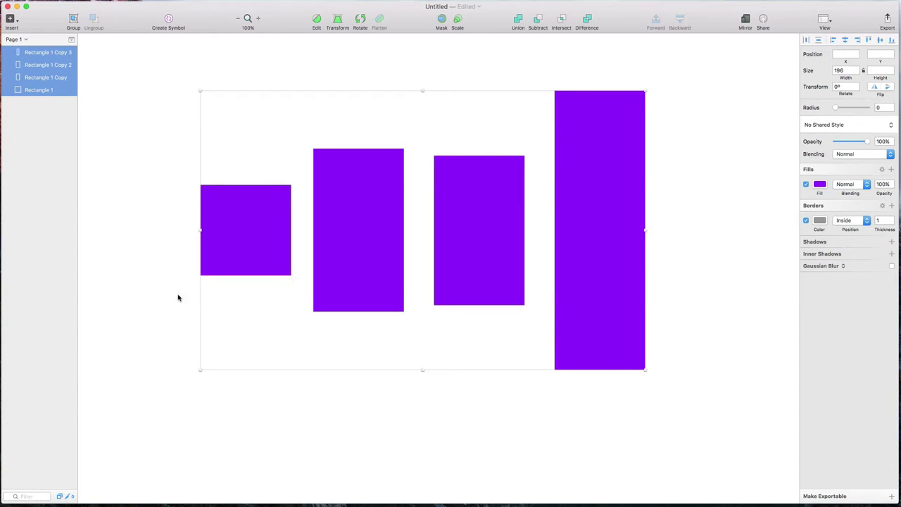
pyautogui.click(162, 295)
pyautogui.moveTo(138, 200); pyautogui.dragTo(652, 321)
pyautogui.click(698, 317)
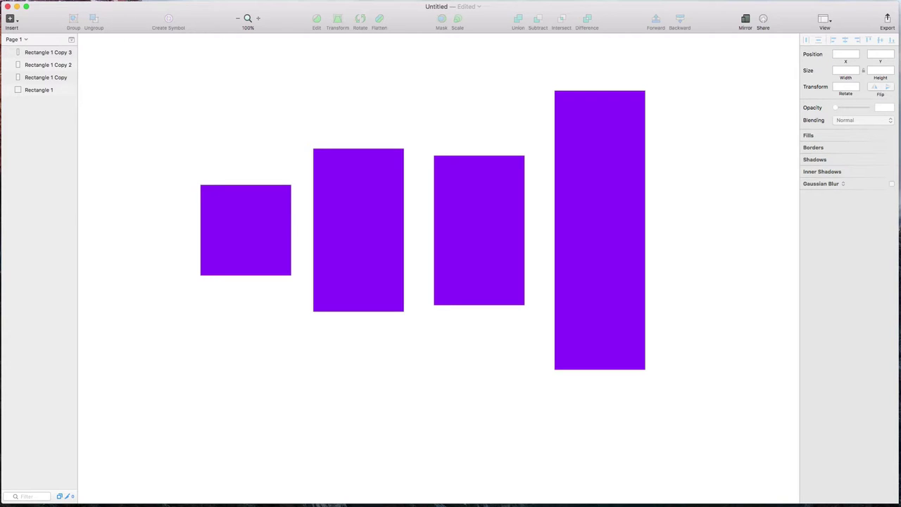
# Show the layout columns over the canvas behind the four rectangles
pyautogui.click(77, 0)
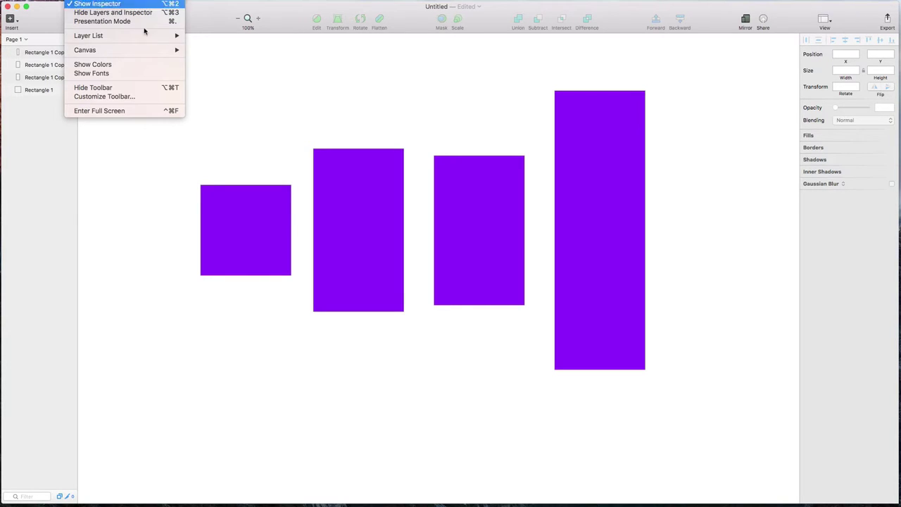
pyautogui.moveTo(169, 55)
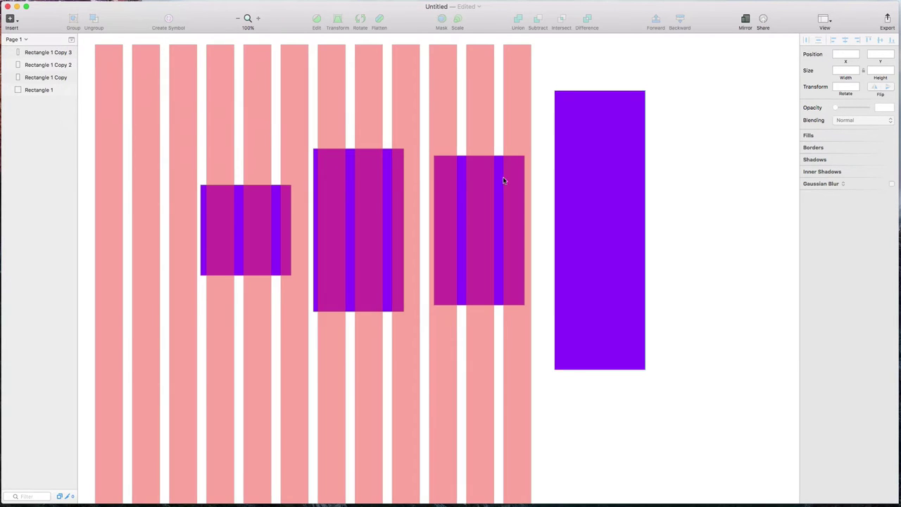
pyautogui.hscroll(-5, 607, 205)
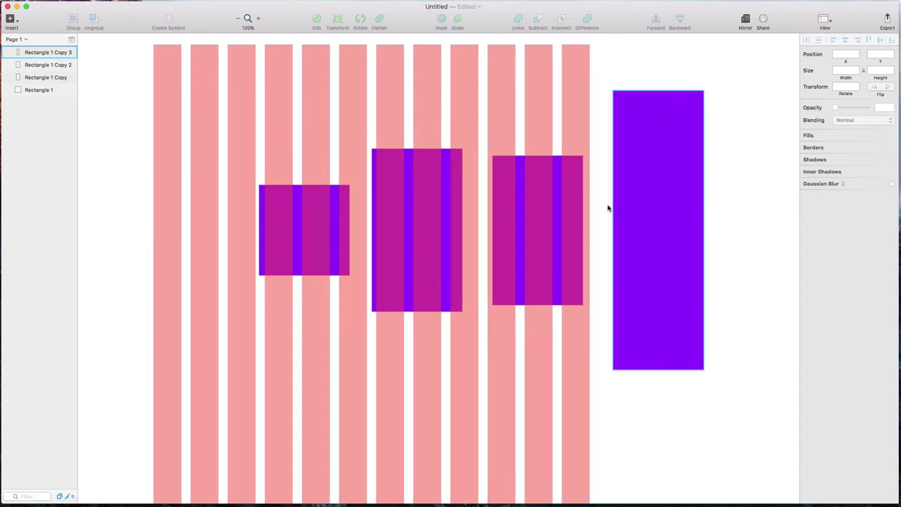
# Shift the four rectangles left within the layout columns, placing the first at X 10, the third at X 534 and the tallest at X 754
pyautogui.moveTo(383, 214); pyautogui.dragTo(277, 213)
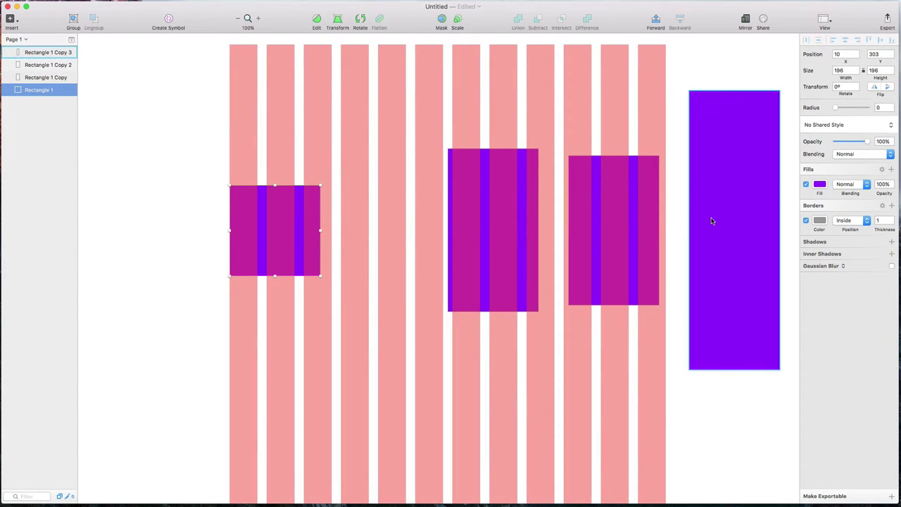
pyautogui.moveTo(483, 216); pyautogui.dragTo(407, 215)
pyautogui.moveTo(613, 219); pyautogui.dragTo(517, 218)
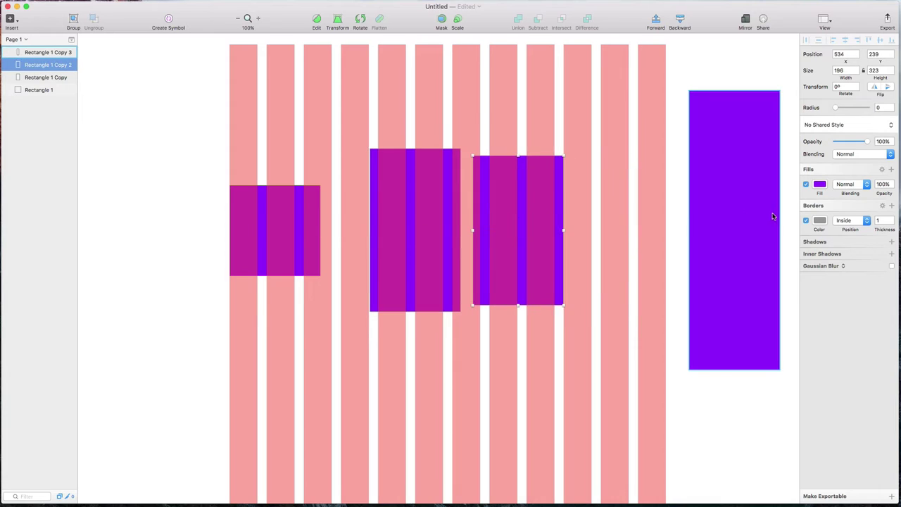
pyautogui.moveTo(756, 211); pyautogui.dragTo(643, 217)
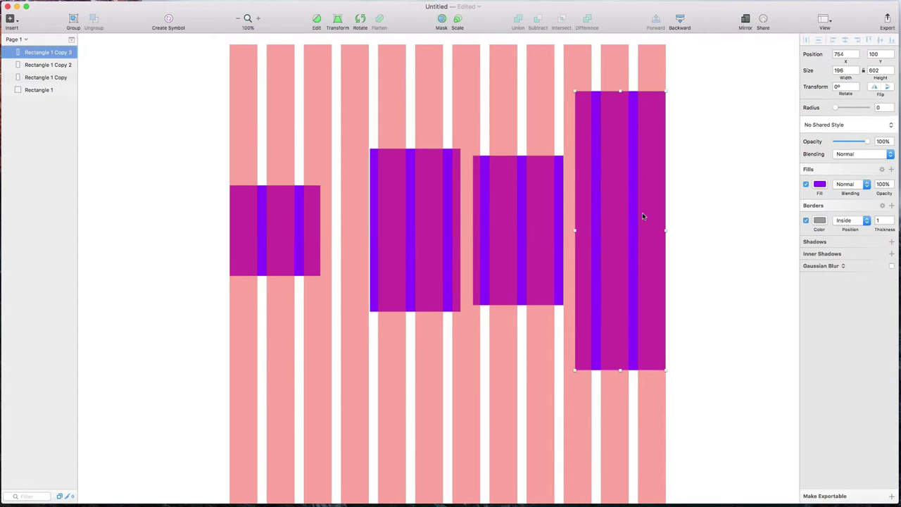
# Hide the layout columns and clear the selection
pyautogui.click(829, 22)
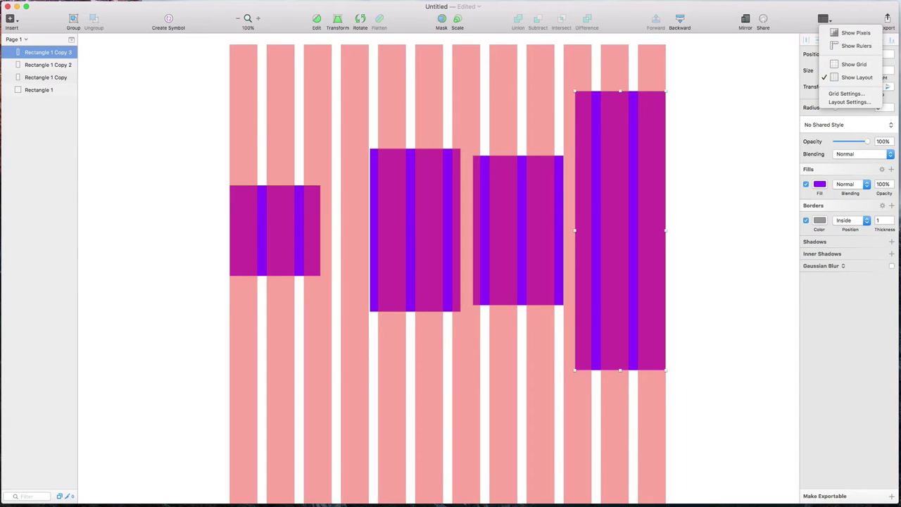
pyautogui.click(823, 76)
pyautogui.click(733, 138)
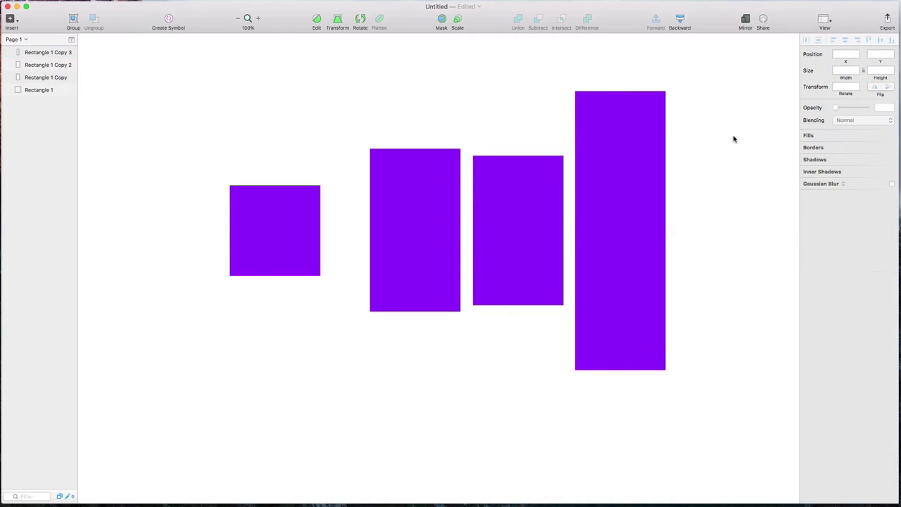
# Select all four rectangles and distribute them horizontally between the outermost two
pyautogui.click(266, 222)
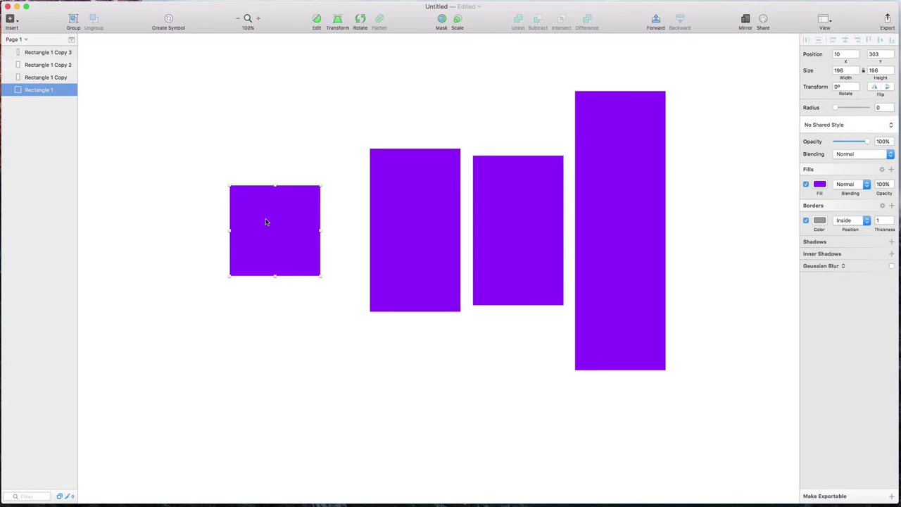
pyautogui.click(634, 220)
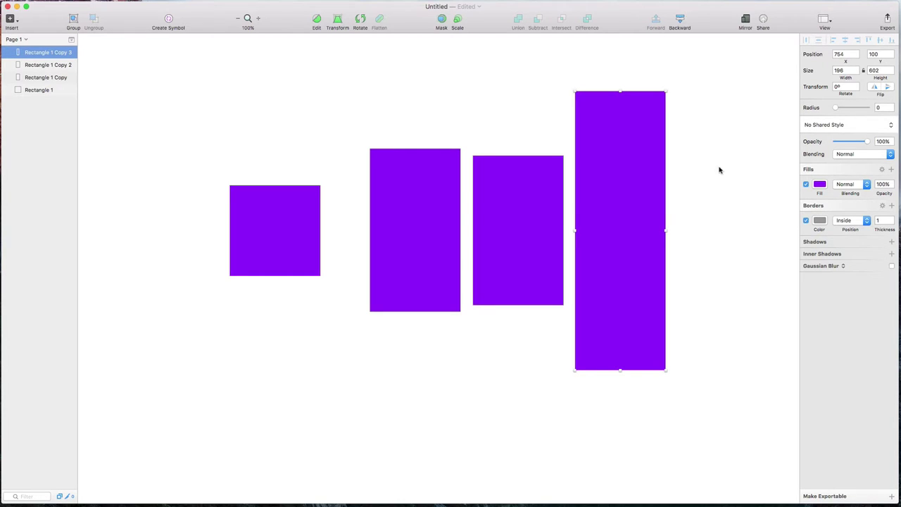
pyautogui.moveTo(720, 167); pyautogui.dragTo(282, 272)
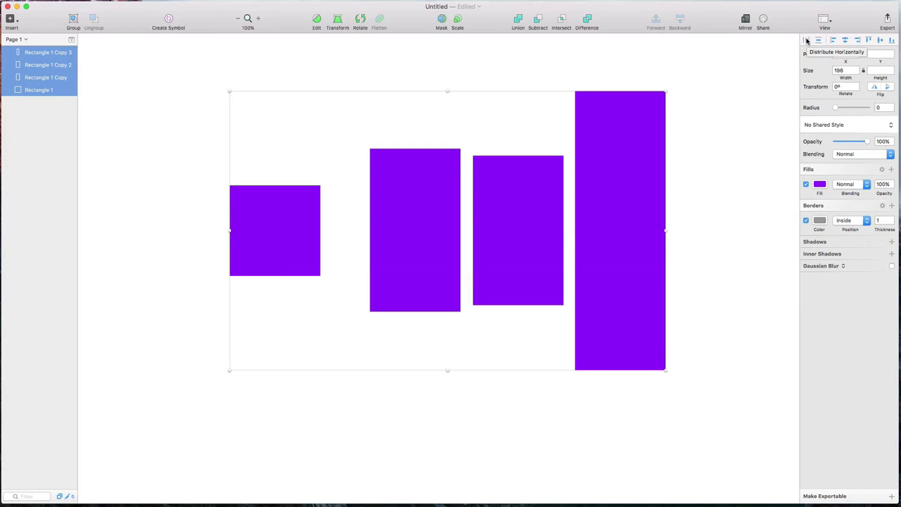
pyautogui.click(807, 40)
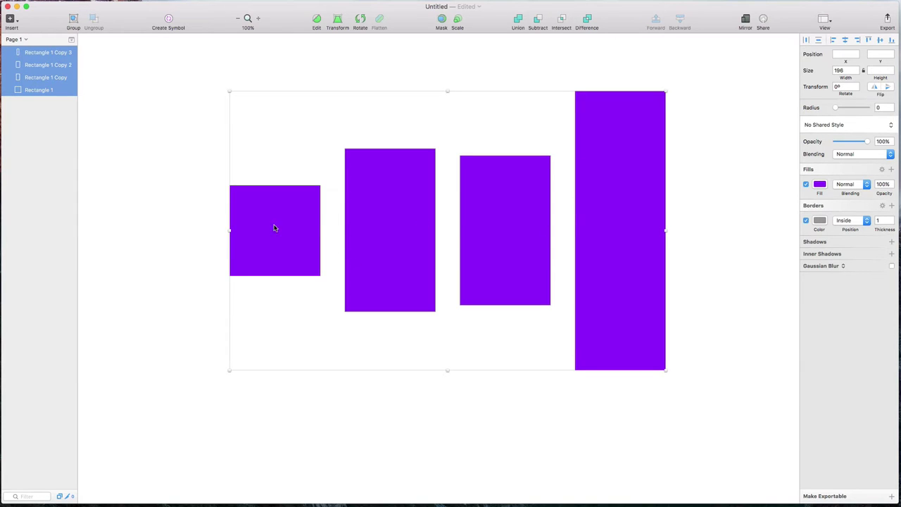
pyautogui.click(692, 225)
pyautogui.moveTo(693, 202); pyautogui.dragTo(190, 285)
pyautogui.click(189, 285)
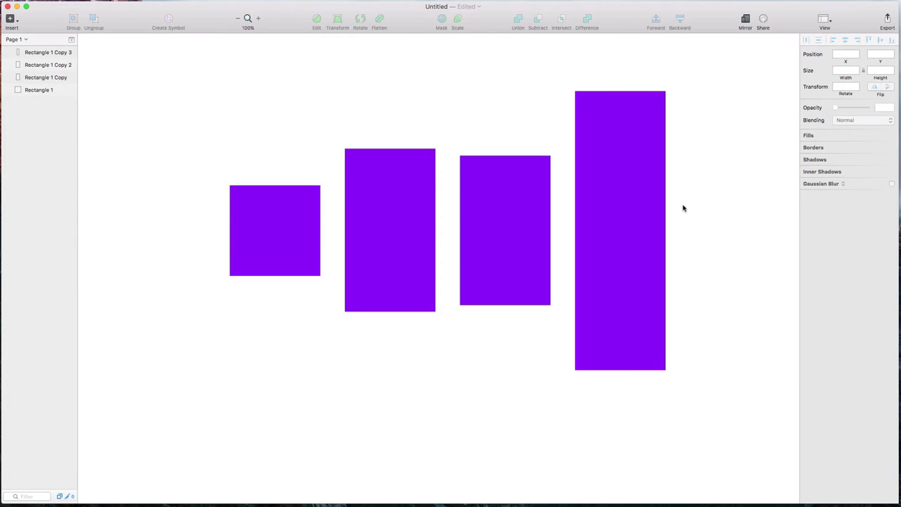
pyautogui.click(628, 197)
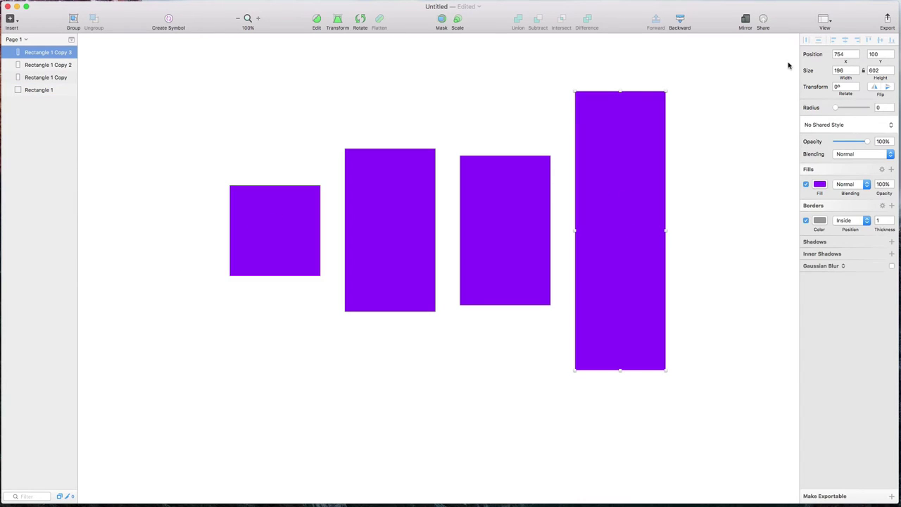
pyautogui.click(727, 121)
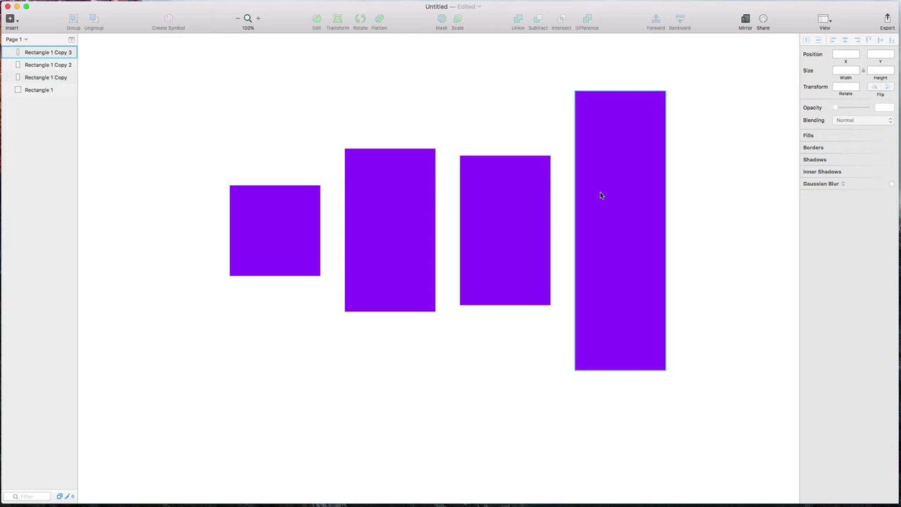
# Stack the other three rectangles in a column below the tallest one, with the square lowest at X 754, Y 1452
pyautogui.hscroll(5, 602, 195)
pyautogui.scroll(-4, 602, 195)
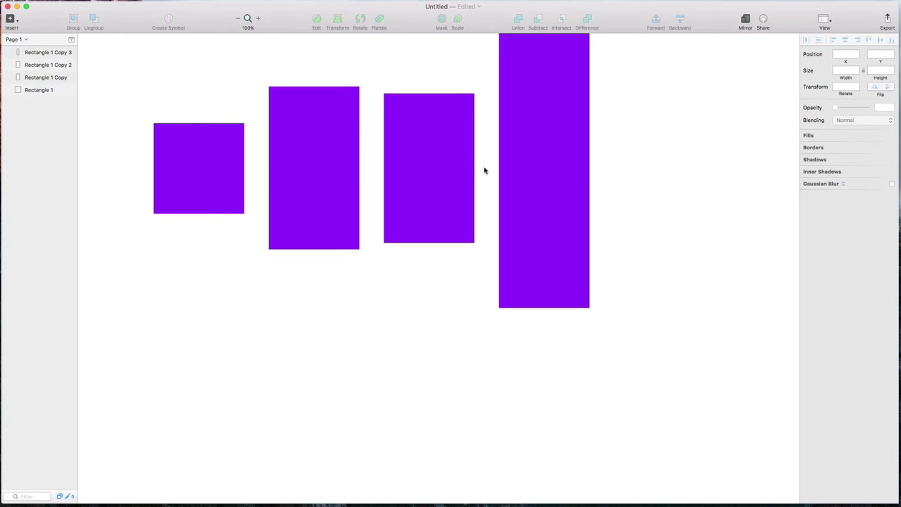
pyautogui.moveTo(432, 171); pyautogui.dragTo(547, 398)
pyautogui.scroll(-10, 366, 251)
pyautogui.moveTo(346, 70); pyautogui.dragTo(575, 465)
pyautogui.moveTo(199, 45); pyautogui.dragTo(623, 412)
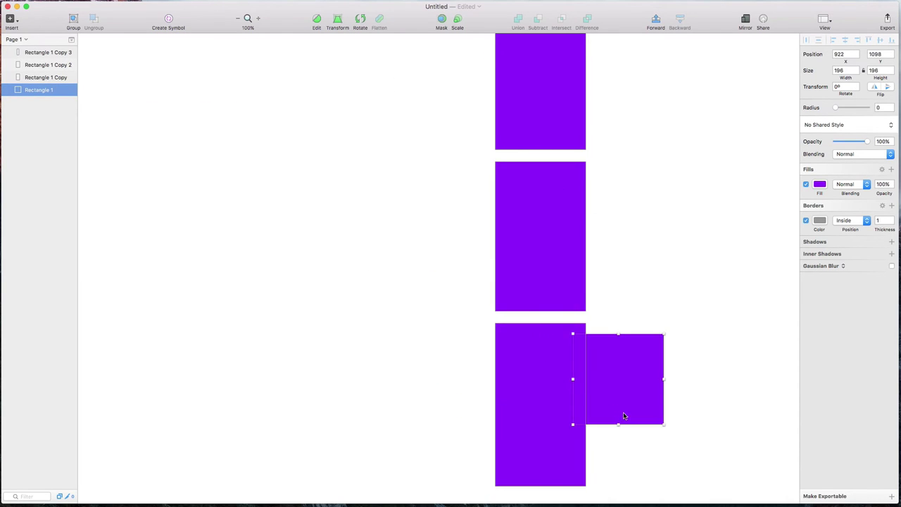
pyautogui.scroll(-4, 613, 346)
pyautogui.moveTo(612, 346); pyautogui.dragTo(541, 486)
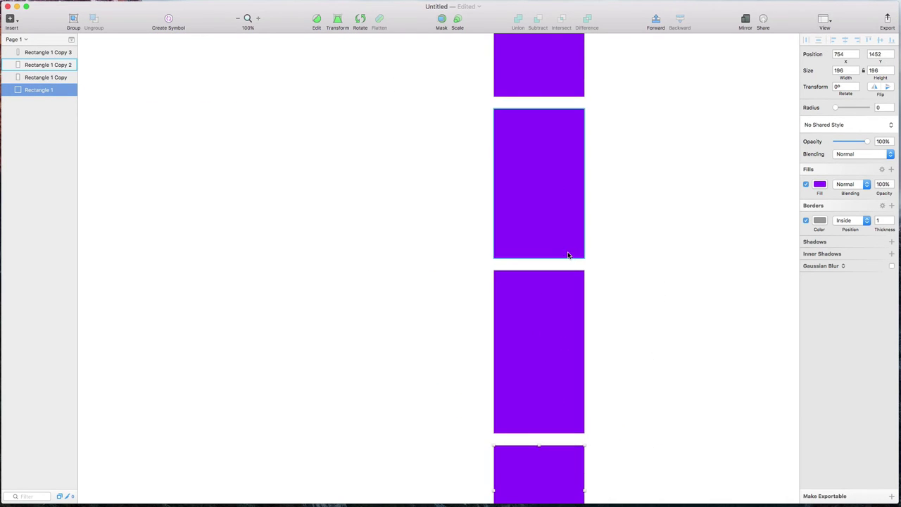
# Shorten the tallest rectangle from its upper edge to a height of about 118
pyautogui.scroll(2, 575, 254)
pyautogui.scroll(8, 538, 171)
pyautogui.click(538, 92)
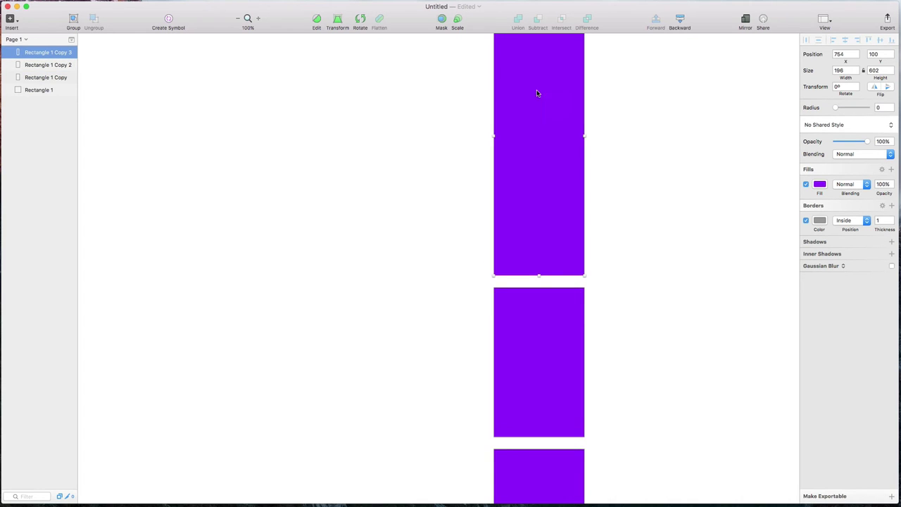
pyautogui.scroll(3, 535, 150)
pyautogui.moveTo(539, 90); pyautogui.dragTo(540, 314)
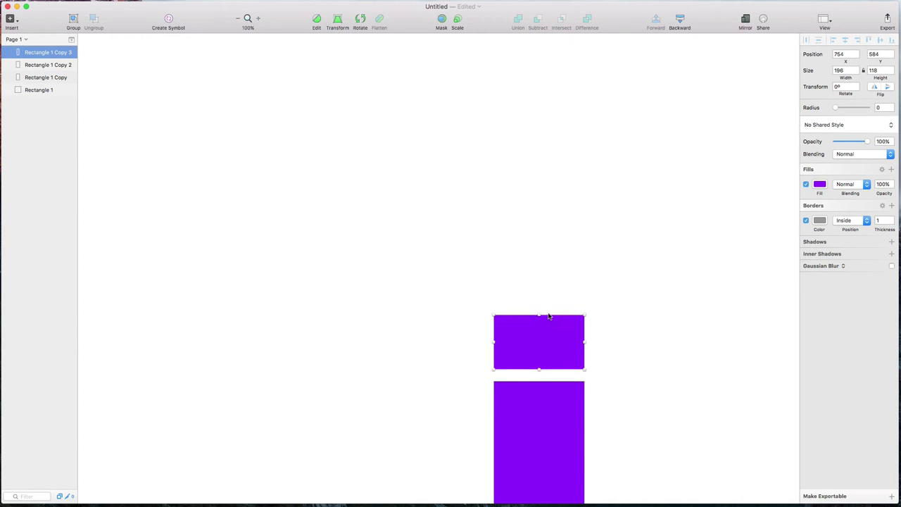
# Shorten the third rectangle in the column to a height of about 58 and move the square up beneath it
pyautogui.scroll(-4, 536, 280)
pyautogui.scroll(-10, 536, 280)
pyautogui.click(500, 304)
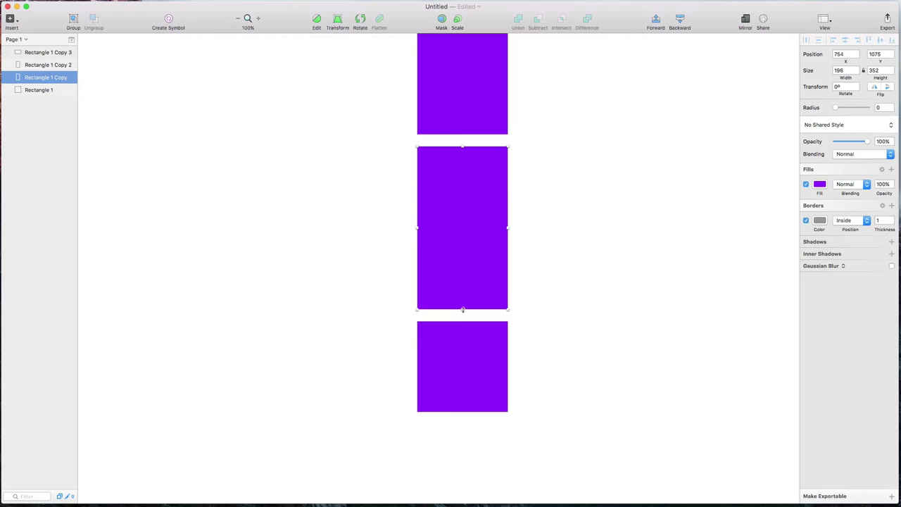
pyautogui.moveTo(463, 310); pyautogui.dragTo(462, 173)
pyautogui.click(481, 312)
pyautogui.moveTo(460, 333); pyautogui.dragTo(461, 198)
pyautogui.click(561, 190)
pyautogui.scroll(10, 557, 197)
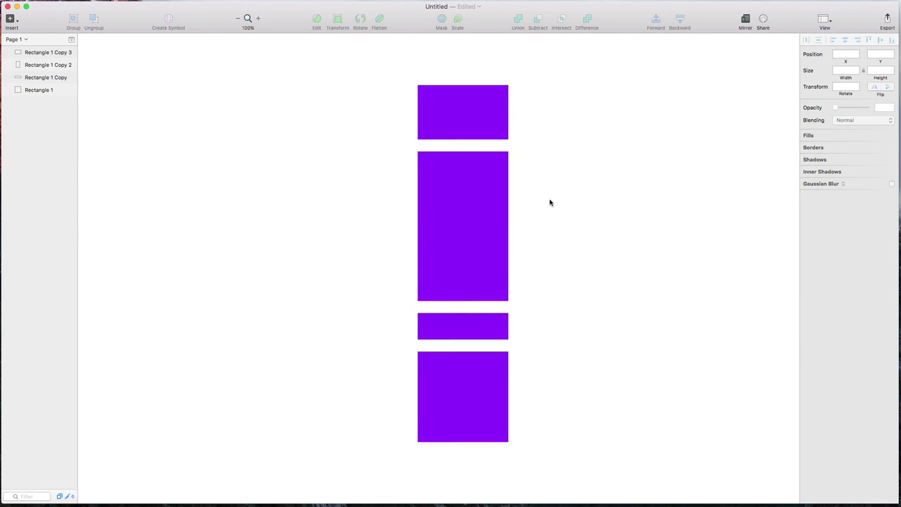
# Raise the uppermost rectangle to widen its gap, and distribute all four rectangles vertically
pyautogui.click(482, 106)
pyautogui.moveTo(482, 107); pyautogui.dragTo(483, 66)
pyautogui.press('Escape')
pyautogui.moveTo(577, 472); pyautogui.dragTo(561, 410)
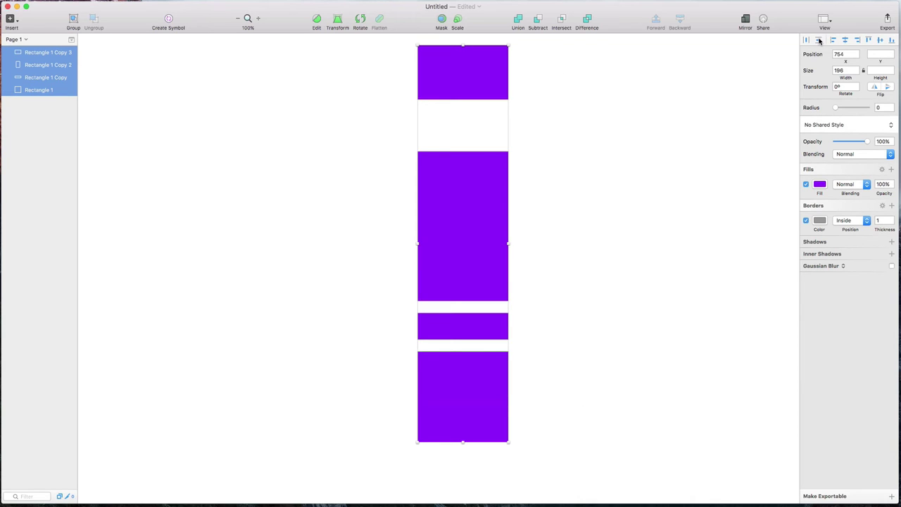
pyautogui.click(819, 40)
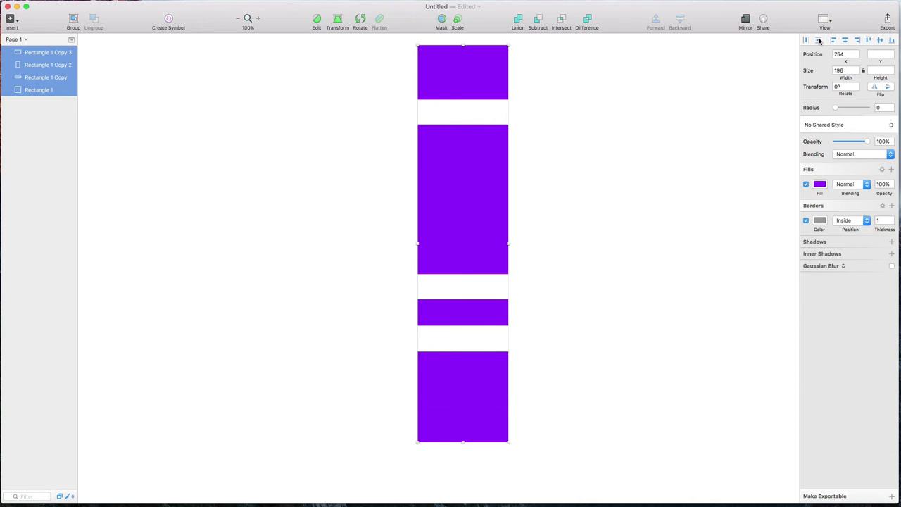
# Scatter the three upper rectangles to the left at uneven positions, placing the thinnest at X 380, Y 942
pyautogui.click(550, 107)
pyautogui.moveTo(438, 82); pyautogui.dragTo(236, 171)
pyautogui.moveTo(436, 193); pyautogui.dragTo(446, 173)
pyautogui.moveTo(473, 304); pyautogui.dragTo(300, 258)
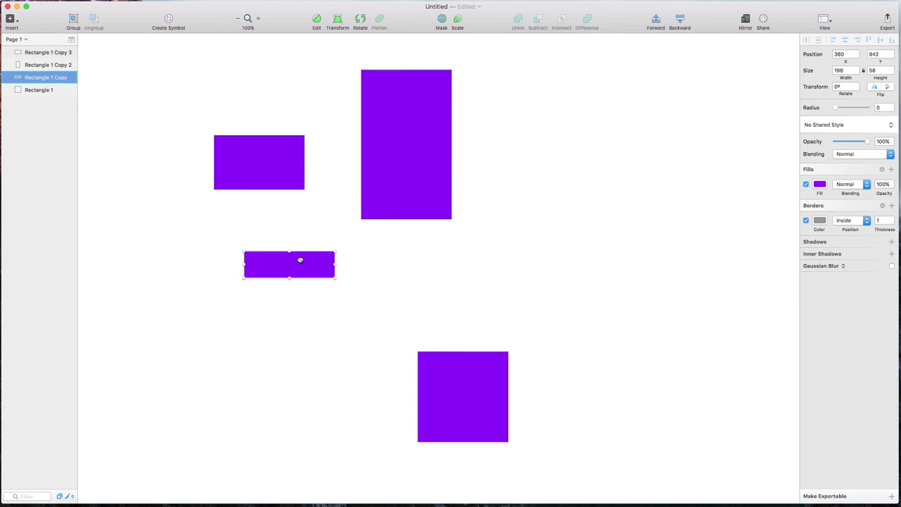
# Align the shifted rectangles on their left edges and place the tall one above the others, offset to the right
pyautogui.moveTo(444, 279); pyautogui.dragTo(398, 93)
pyautogui.click(833, 40)
pyautogui.click(321, 124)
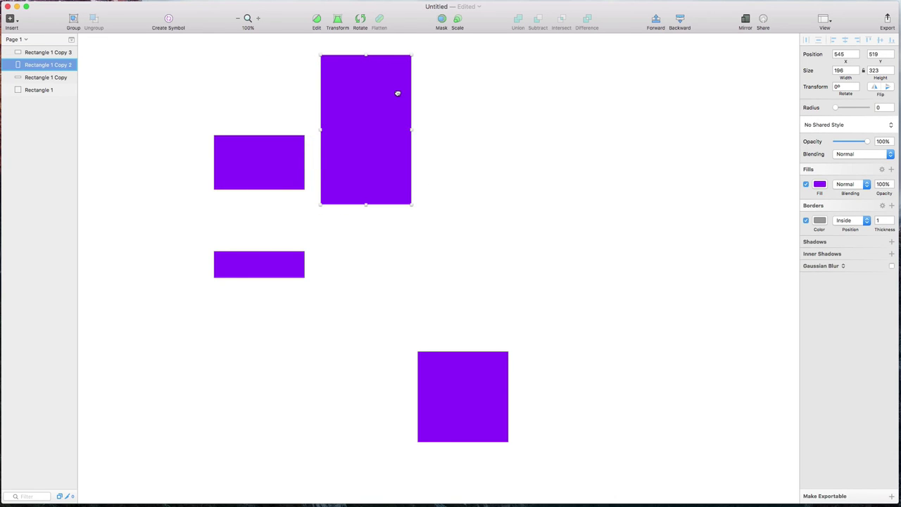
pyautogui.scroll(3, 345, 176)
pyautogui.moveTo(346, 176); pyautogui.dragTo(329, 109)
# Stretch the middle rectangle far to the right, and enlarge the thin one below it upward and to the right
pyautogui.click(302, 246)
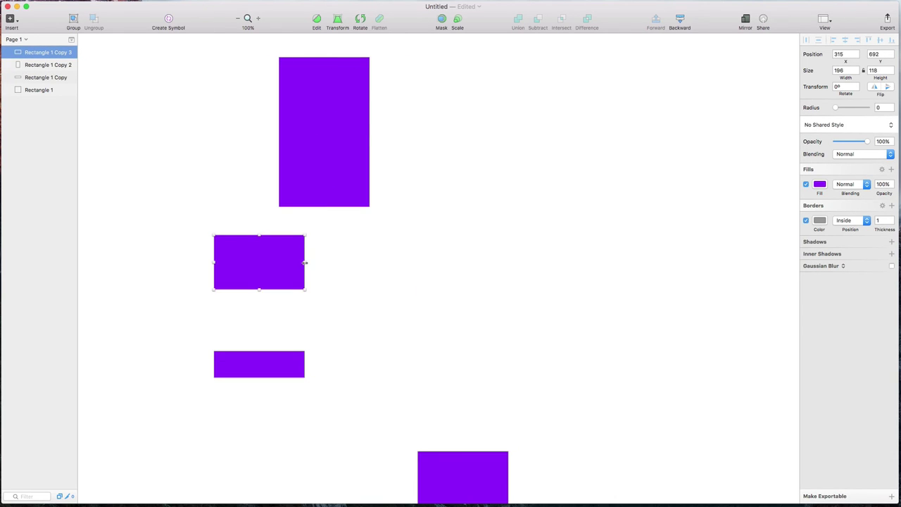
pyautogui.moveTo(304, 262); pyautogui.dragTo(541, 264)
pyautogui.click(343, 372)
pyautogui.click(301, 366)
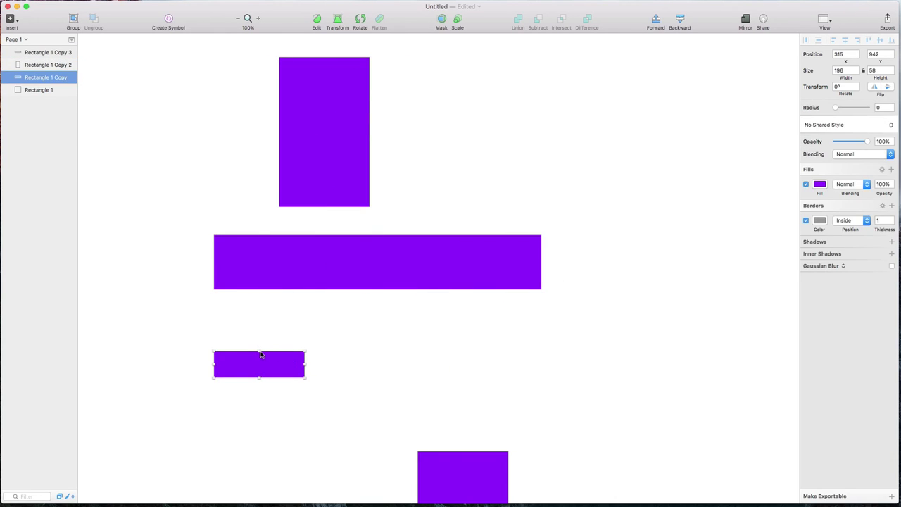
pyautogui.moveTo(260, 351); pyautogui.dragTo(263, 336)
pyautogui.moveTo(304, 355); pyautogui.dragTo(370, 354)
# Select the three upper rectangles, try left and right alignment, and finish by aligning them on their horizontal centres
pyautogui.moveTo(493, 380); pyautogui.dragTo(270, 185)
pyautogui.click(834, 40)
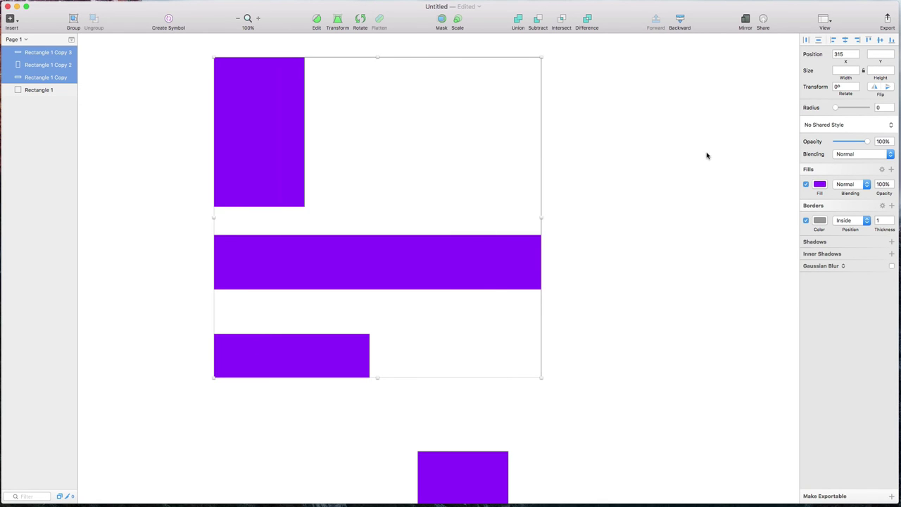
pyautogui.click(858, 41)
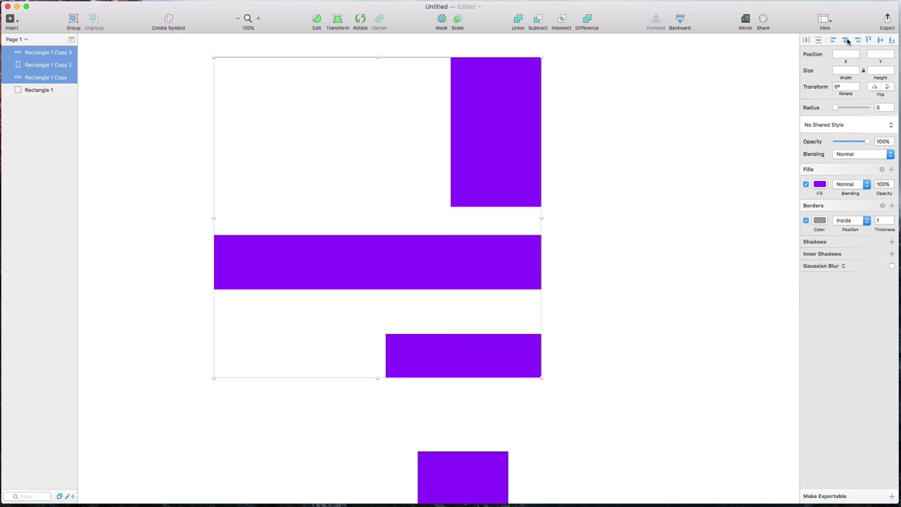
pyautogui.click(846, 40)
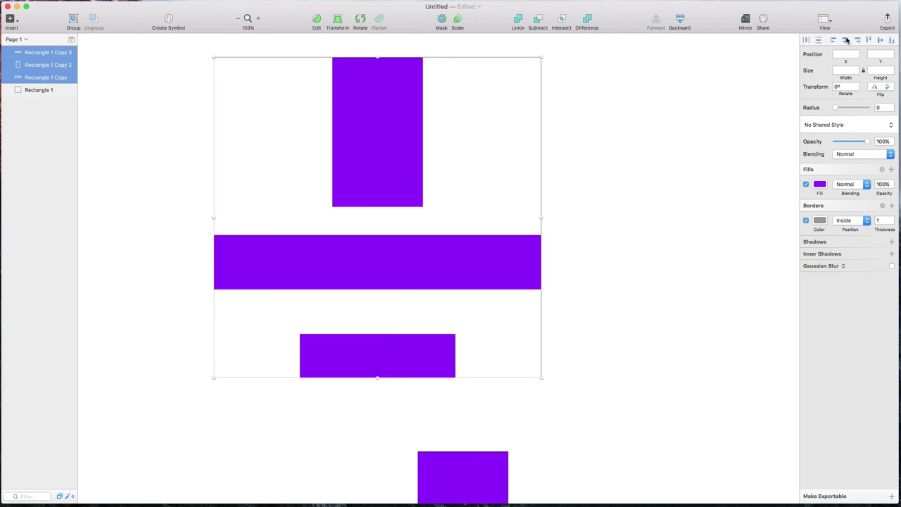
pyautogui.click(685, 167)
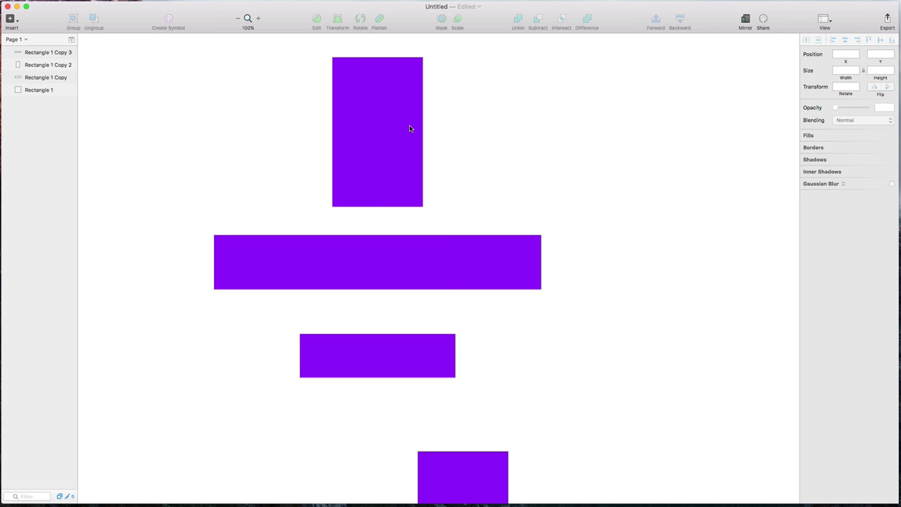
pyautogui.moveTo(195, 100); pyautogui.dragTo(554, 386)
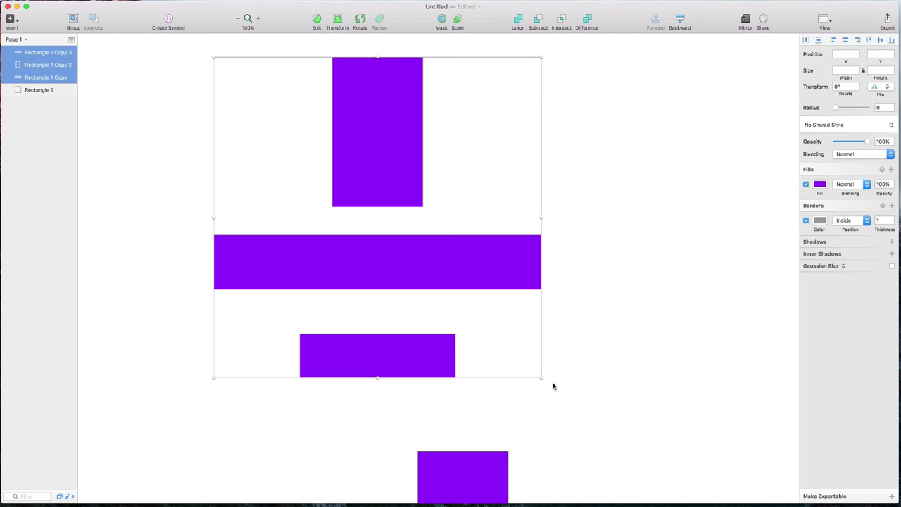
pyautogui.click(554, 386)
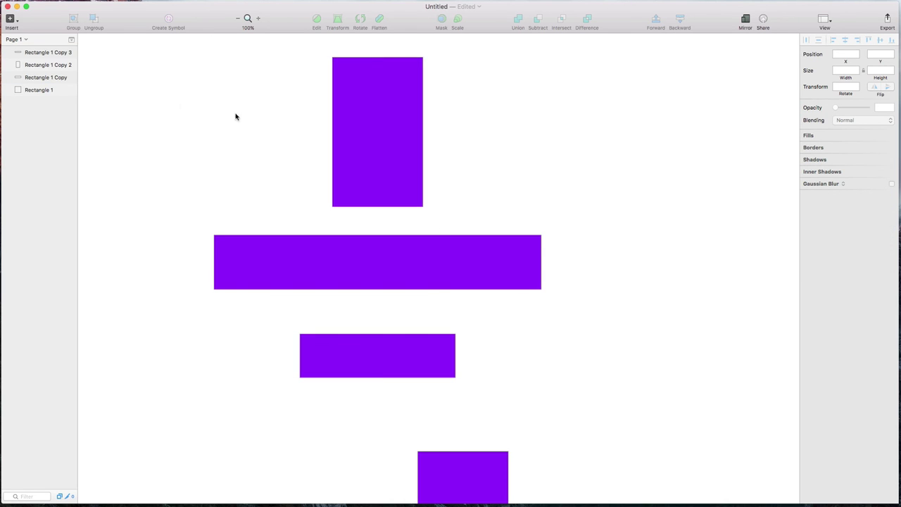